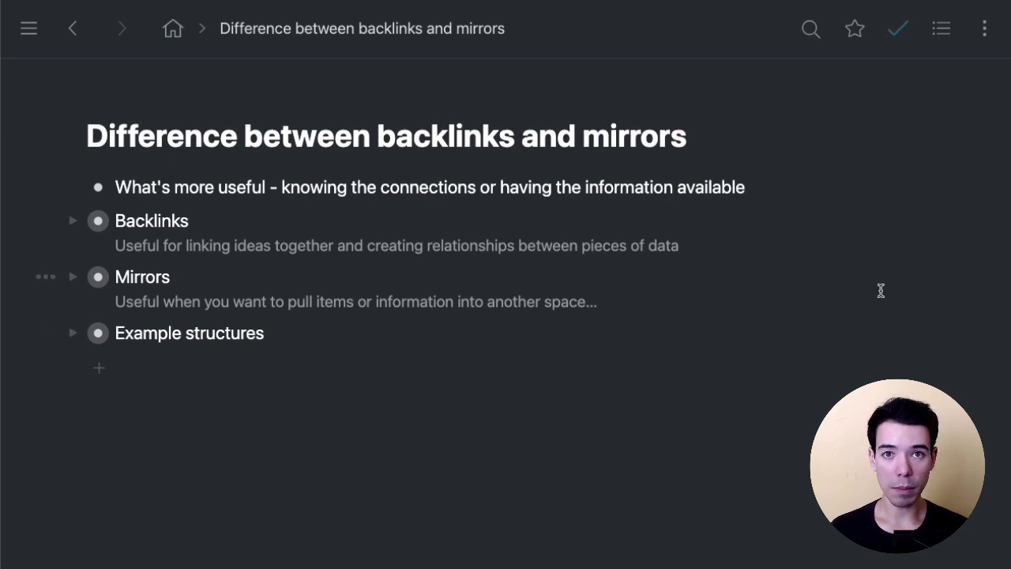
- In Settings, turn WorkFlowy Labs off and back on, then return to the outline
click(985, 29)
click(869, 391)
scroll(751, 261, down, 2)
scroll(765, 255, down, 7)
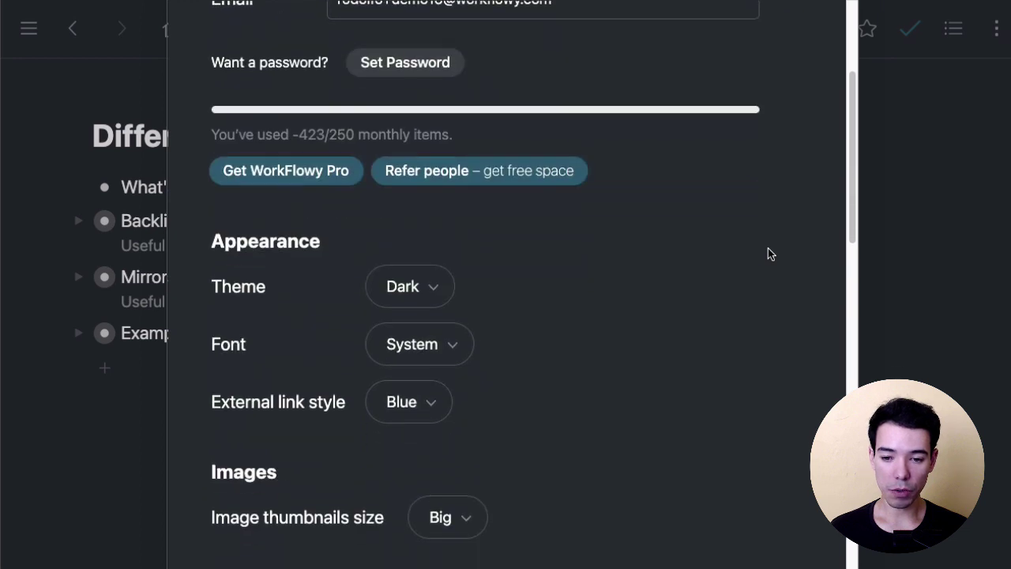
scroll(768, 254, down, 2)
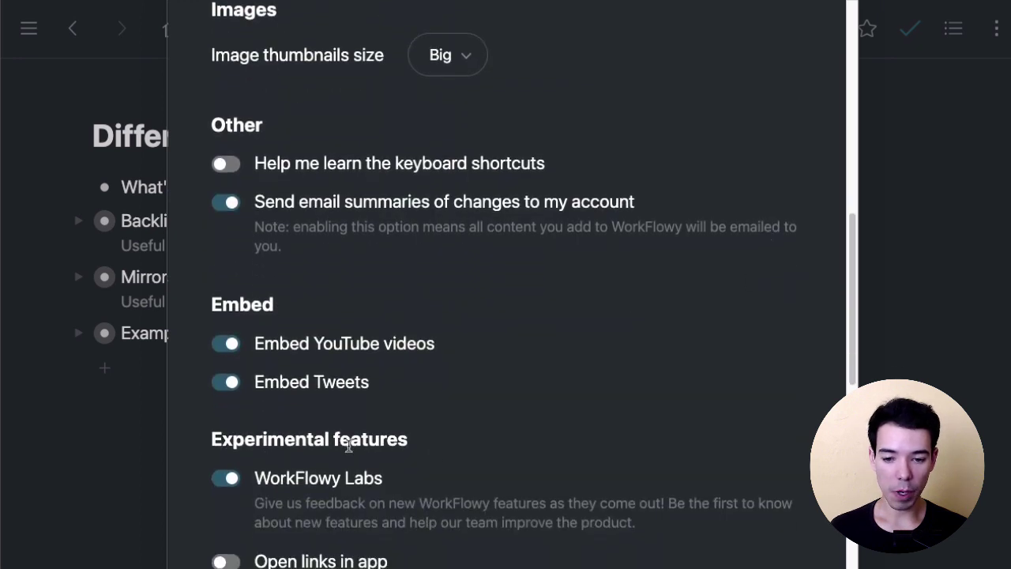
scroll(386, 457, down, 1)
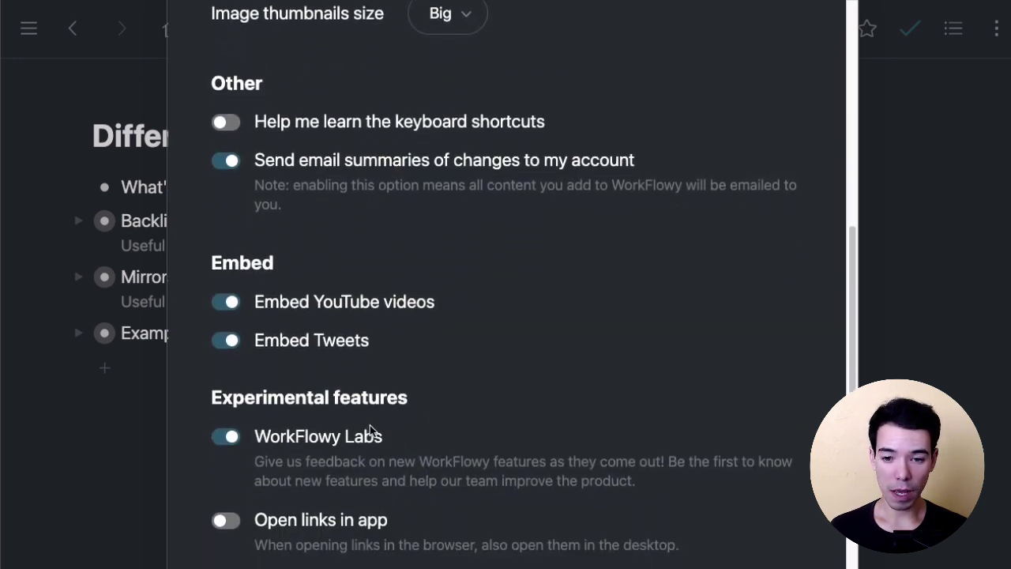
click(226, 437)
click(226, 303)
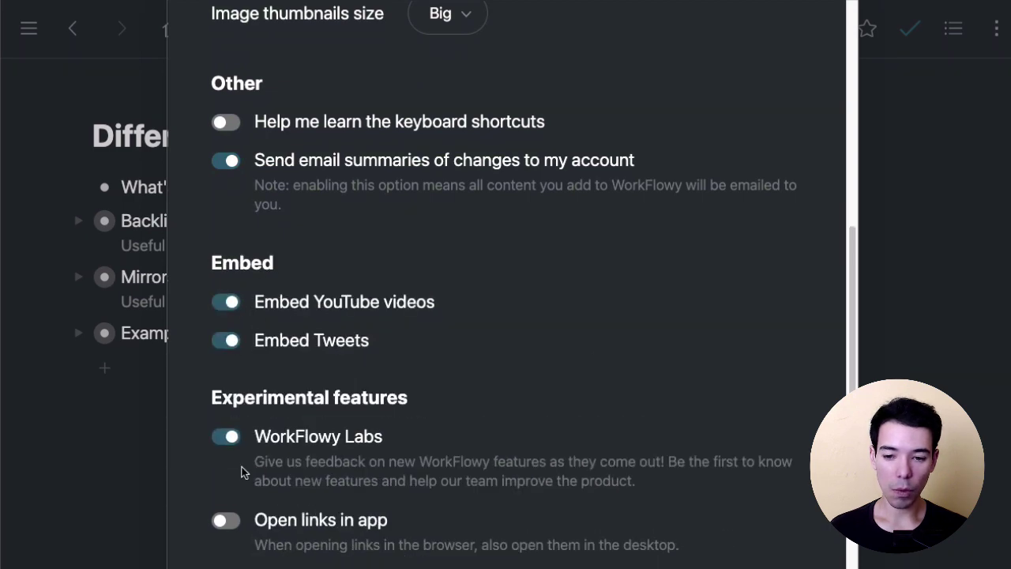
scroll(687, 316, down, 1)
scroll(752, 335, down, 10)
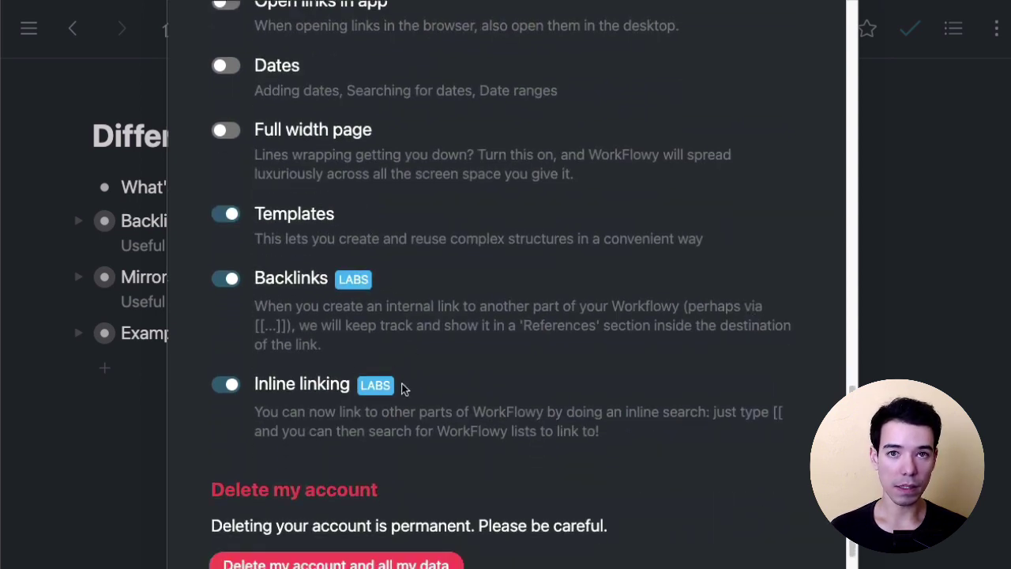
click(908, 251)
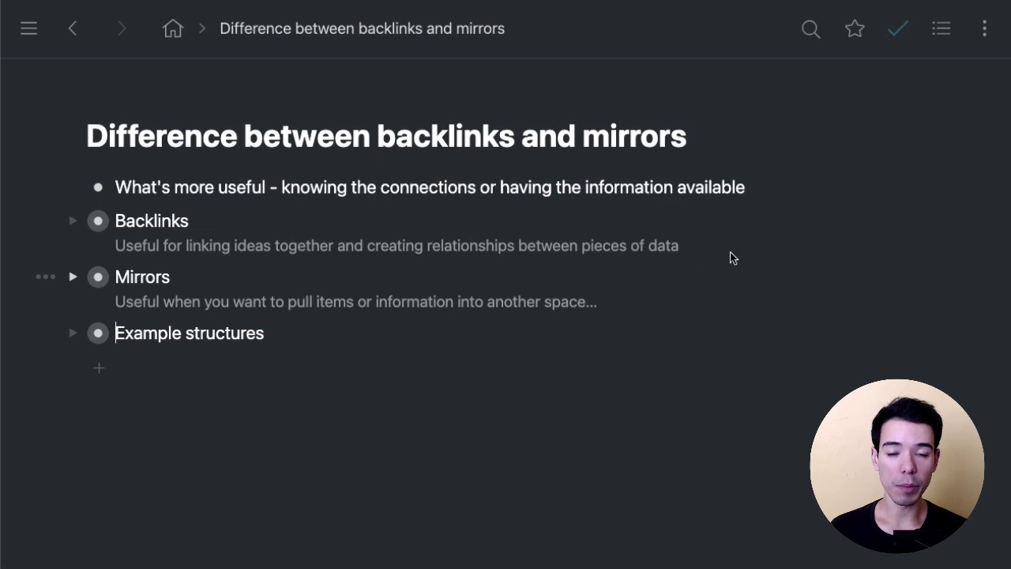
- Expand Backlinks, try a [[a link in the [[]] item, then delete the unfinished link
click(73, 222)
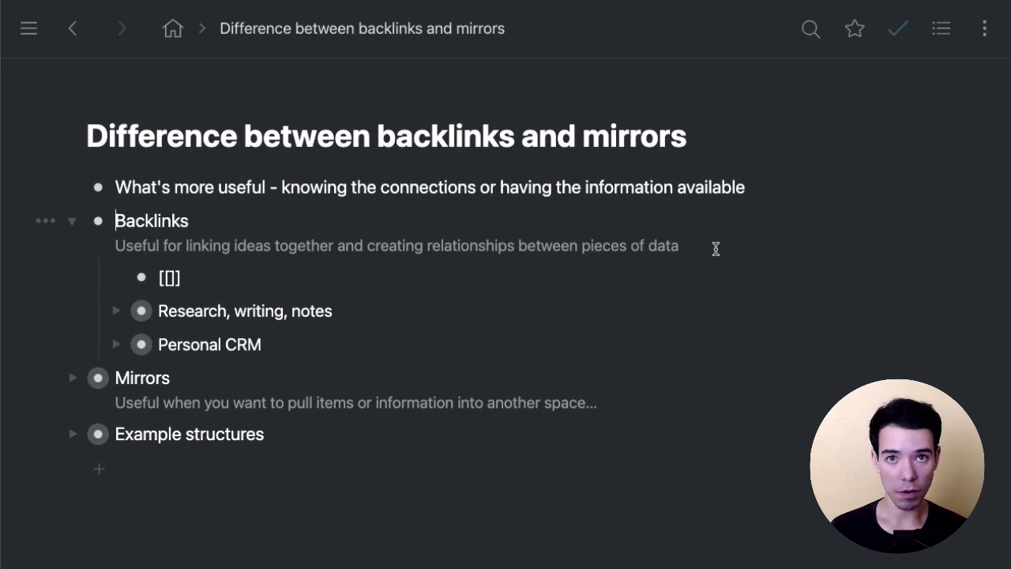
click(265, 284)
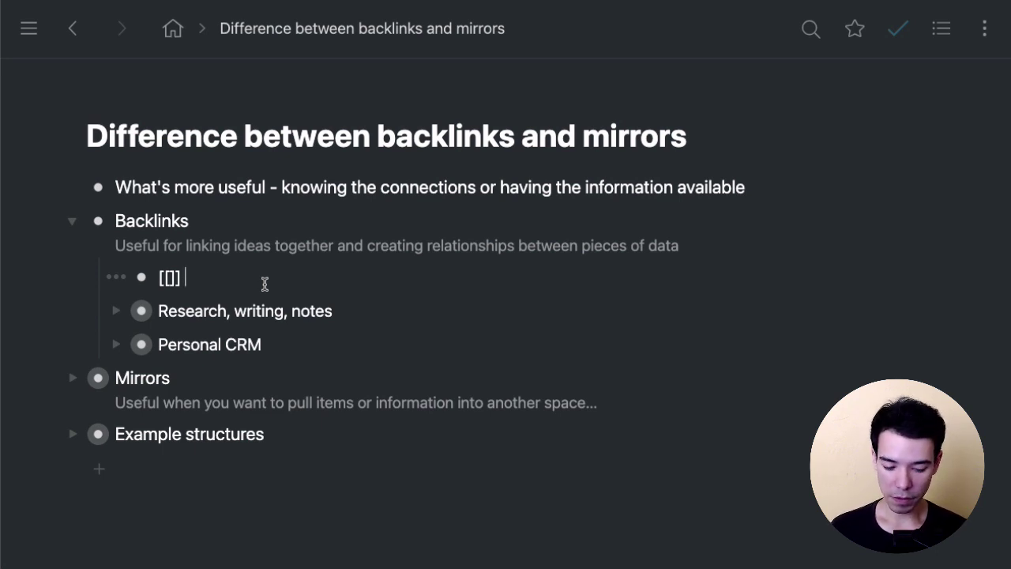
text([[)
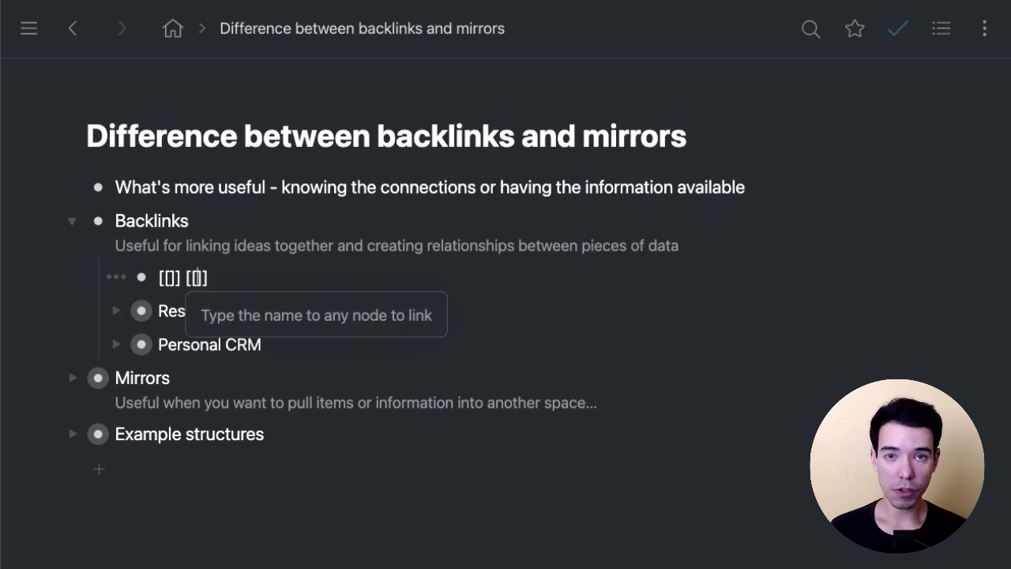
text(a)
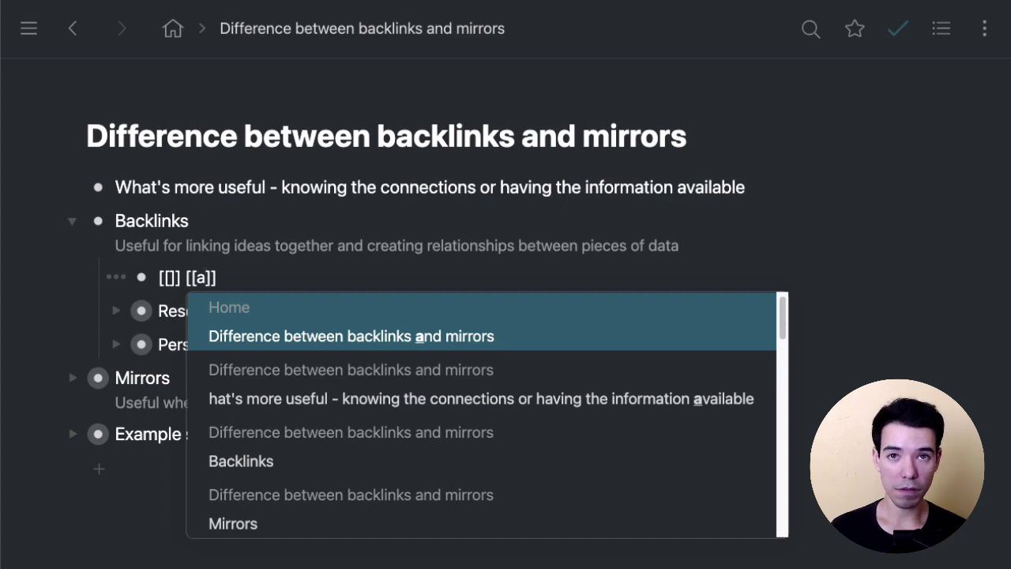
key(Down)
key(Up)
key(Down)
key(Down)
key(Up)
key(Escape)
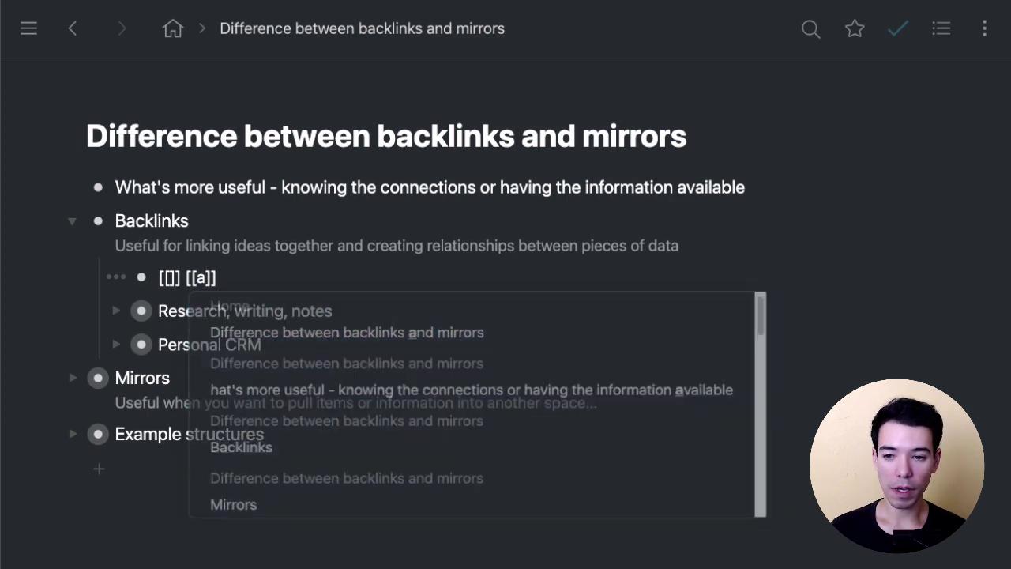
key(Right)
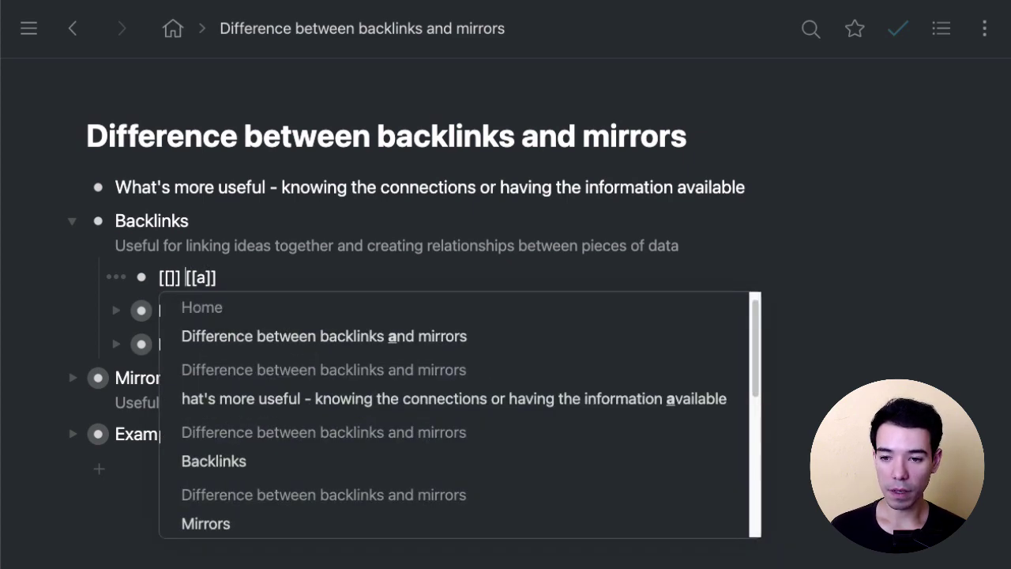
key(shift+Left)
key(shift+Left)
key(shift+Left)
key(shift+Left)
key(shift+Left)
key(BackSpace)
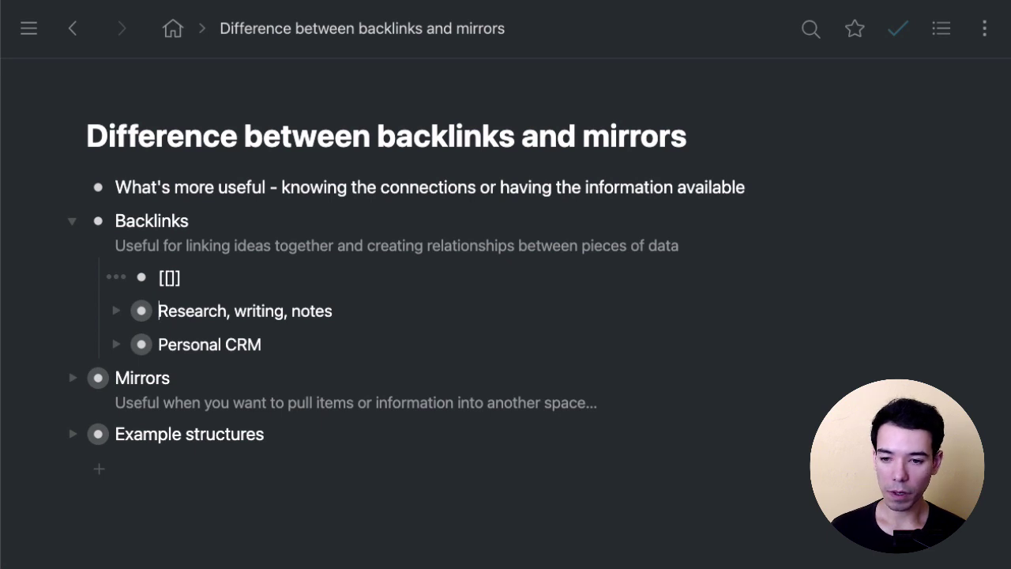
- Expand Research, writing, notes and relink the first note's Existentialism link by typing [[existen
key(ctrl+Down)
scroll(572, 364, down, 2)
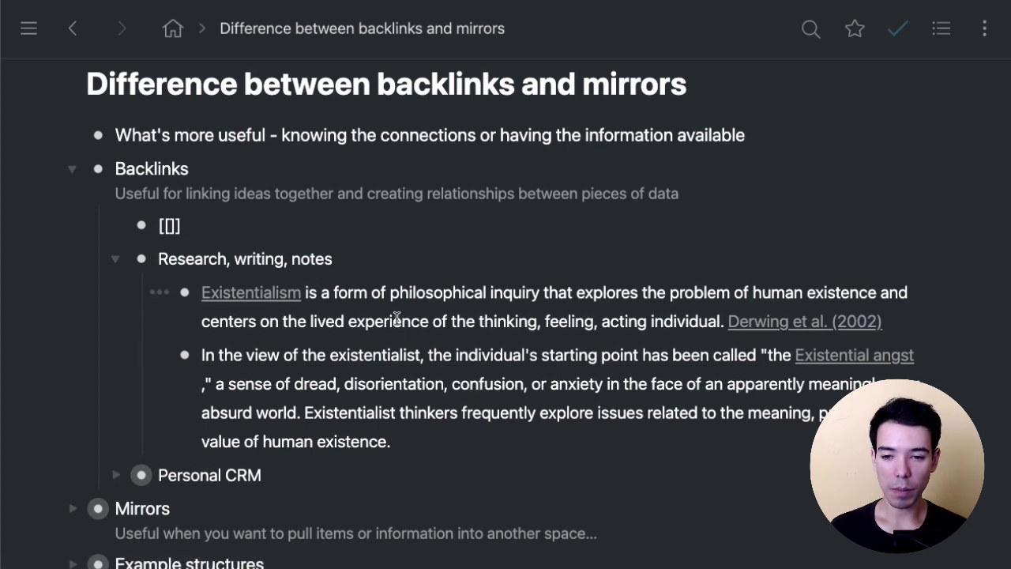
click(309, 294)
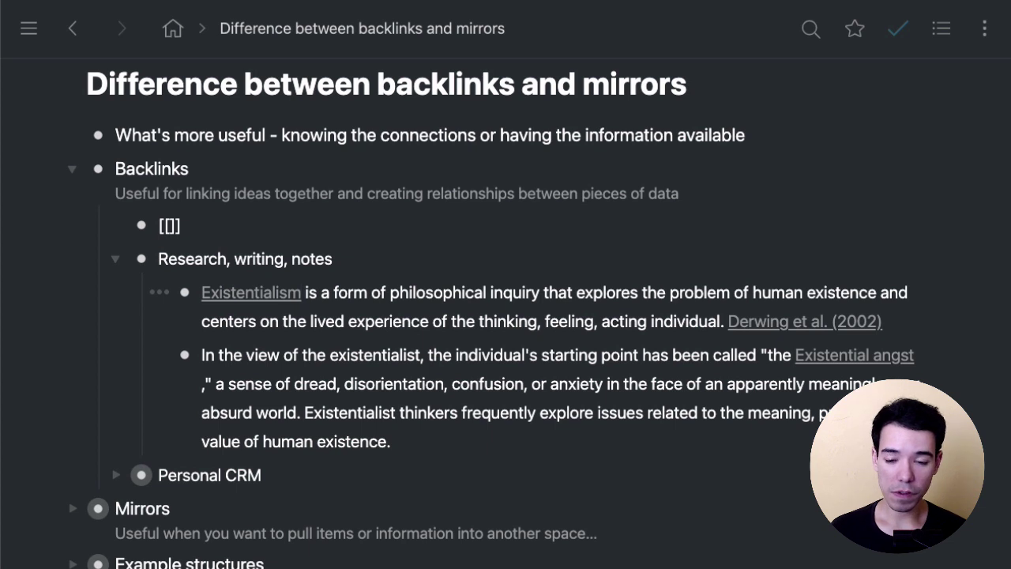
key(shift+alt+Left)
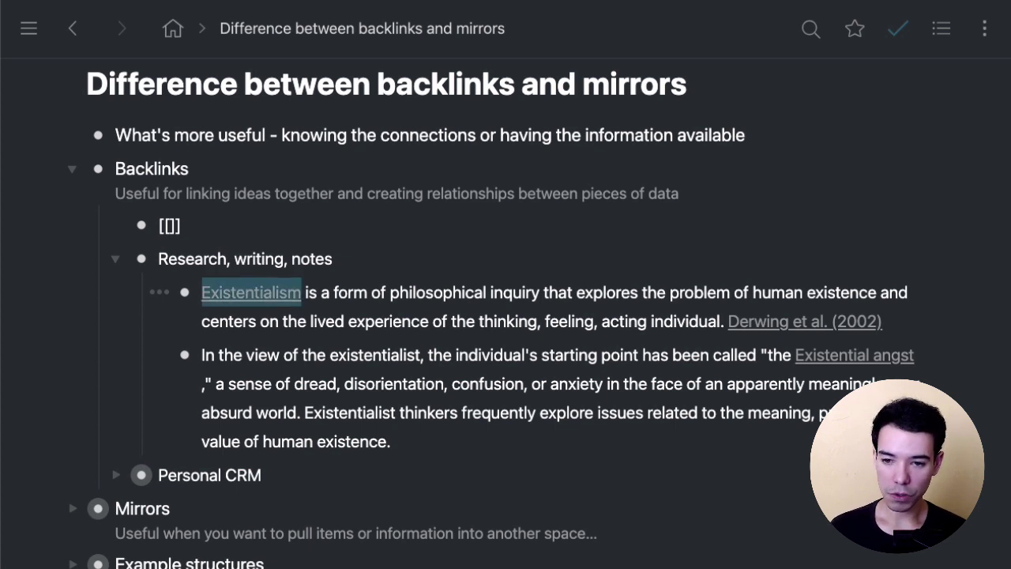
key(BackSpace)
text([[)
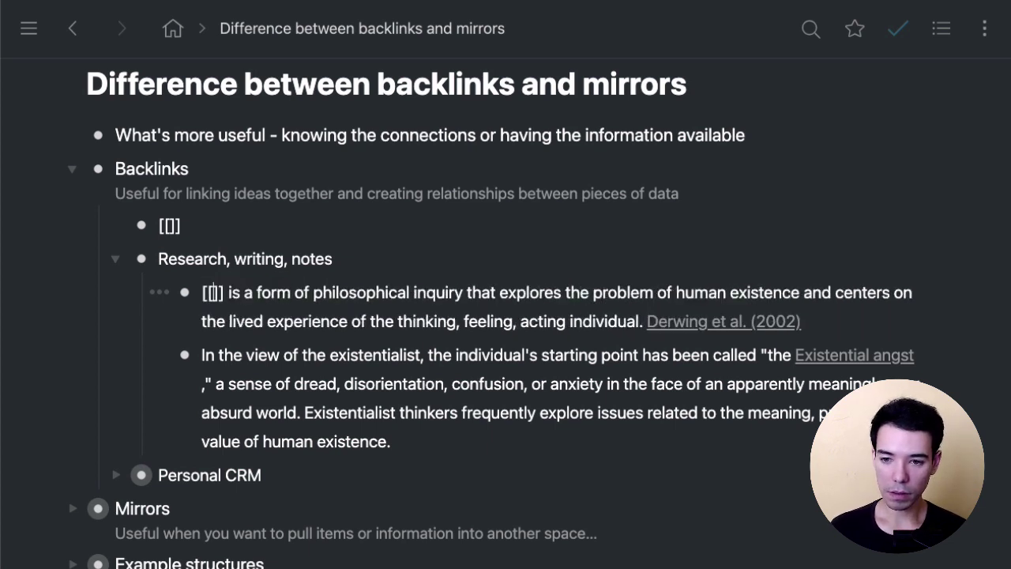
text(existen)
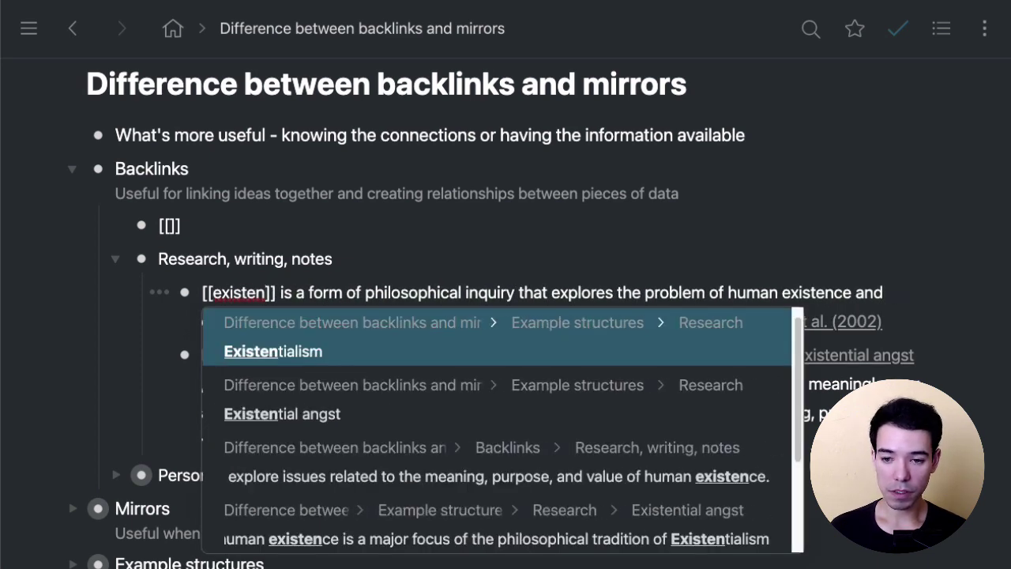
key(Return)
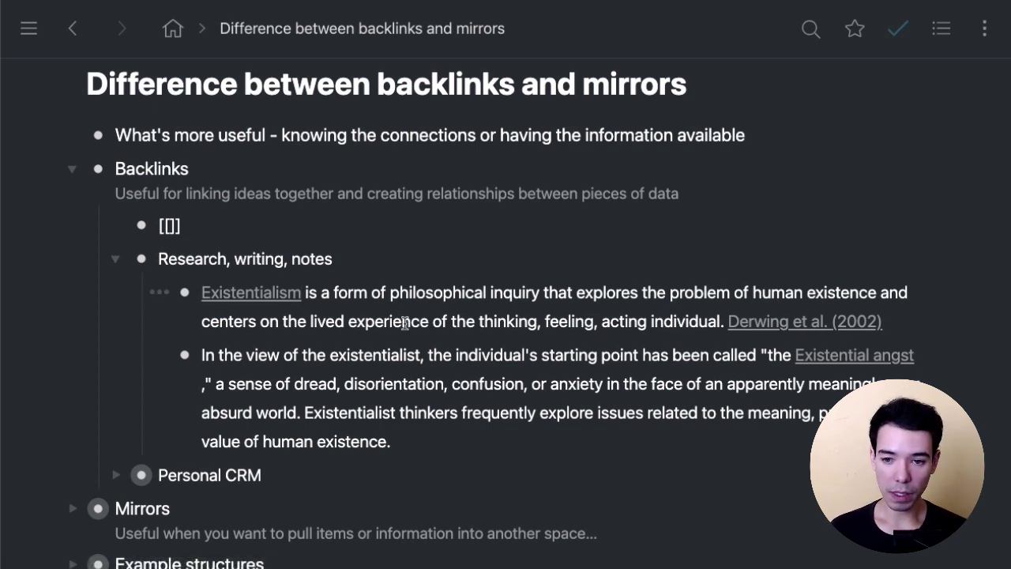
- Open the Existentialism page from its link and scroll down through its notes
click(266, 298)
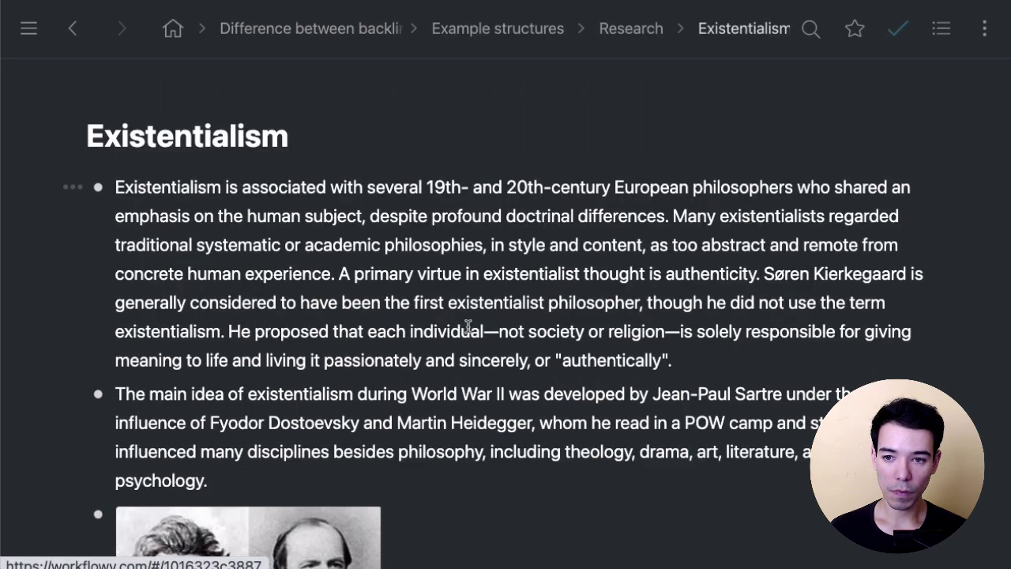
drag(122, 136, 290, 137)
click(373, 195)
scroll(215, 204, down, 10)
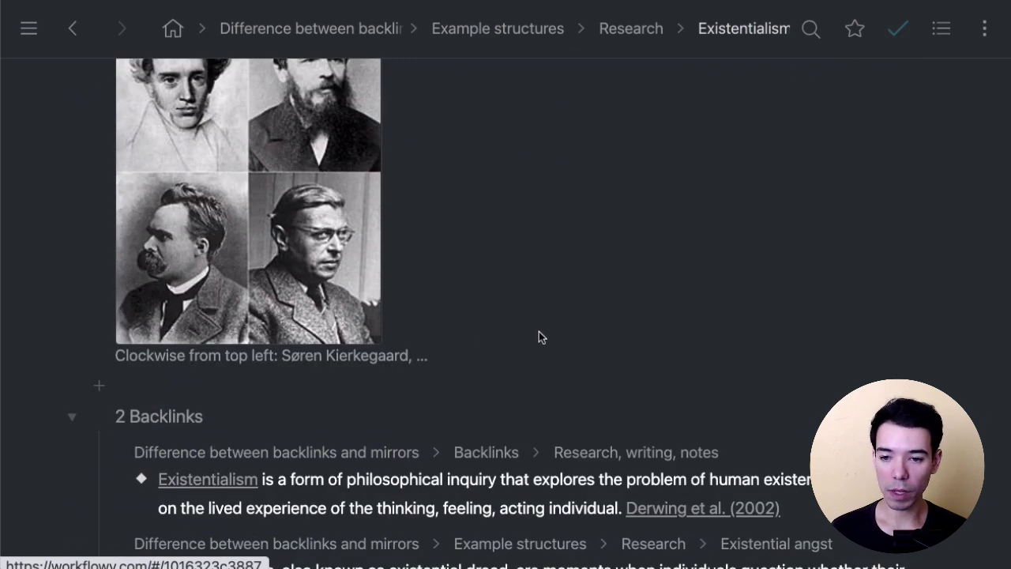
scroll(584, 278, down, 2)
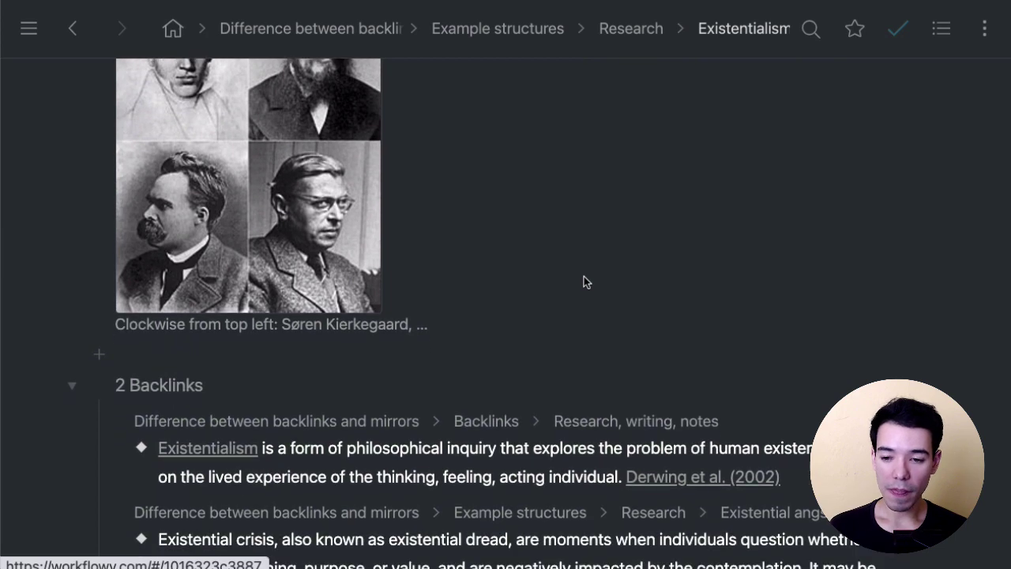
scroll(584, 278, down, 5)
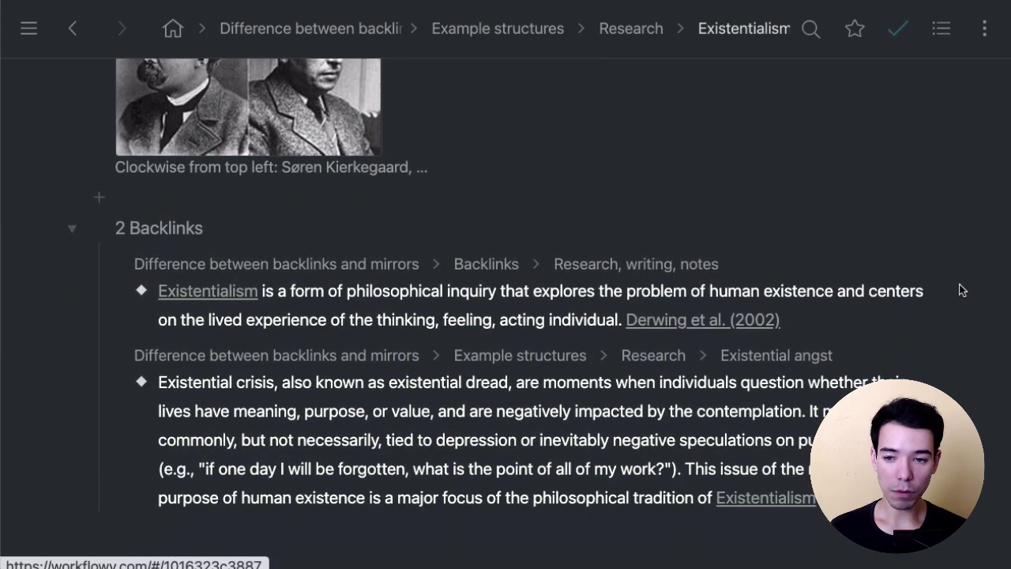
- Collapse and re-expand the 2 Backlinks section and look over the first backlink
click(71, 228)
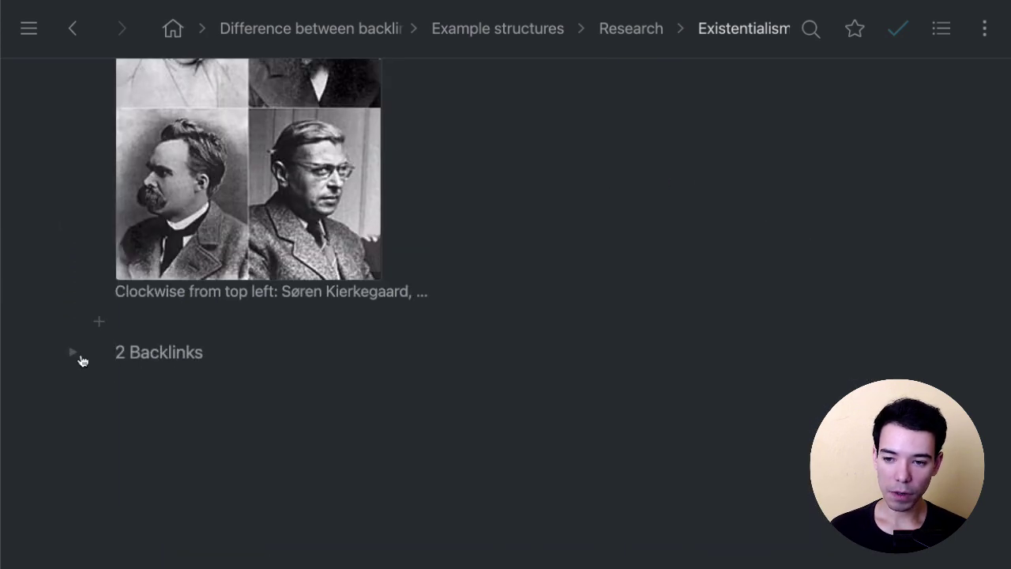
click(73, 354)
scroll(874, 335, down, 4)
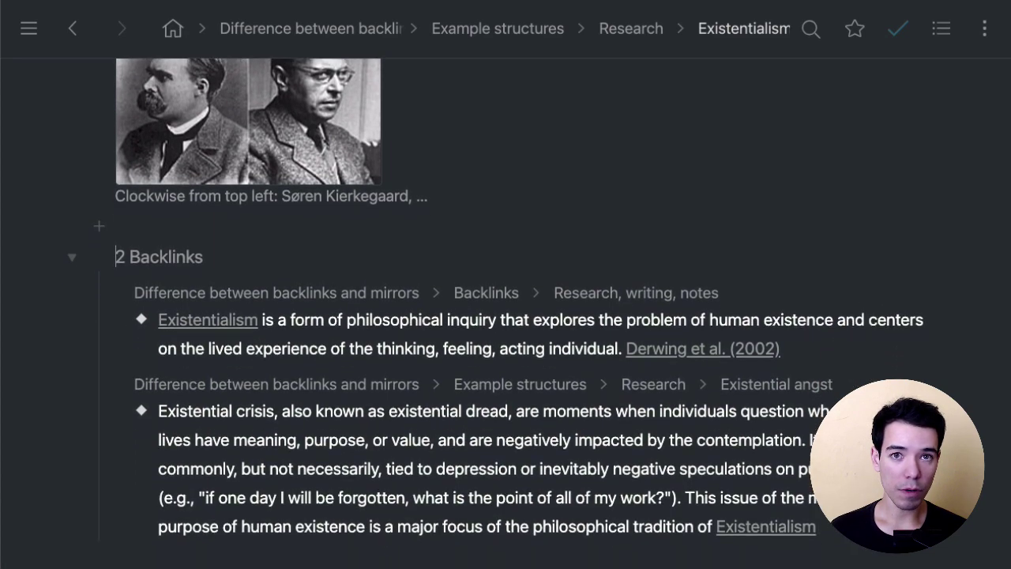
scroll(352, 140, up, 15)
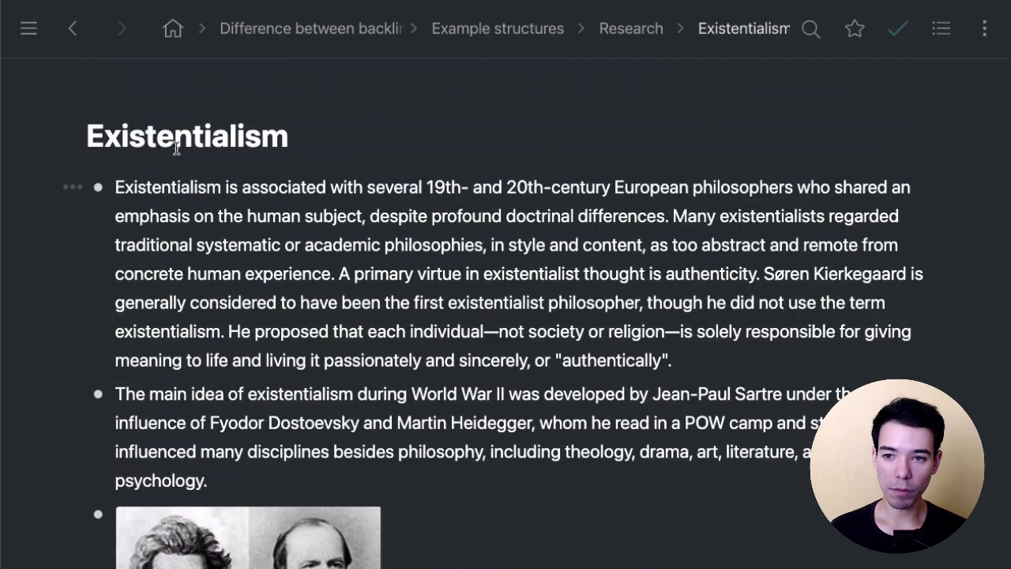
scroll(865, 320, down, 15)
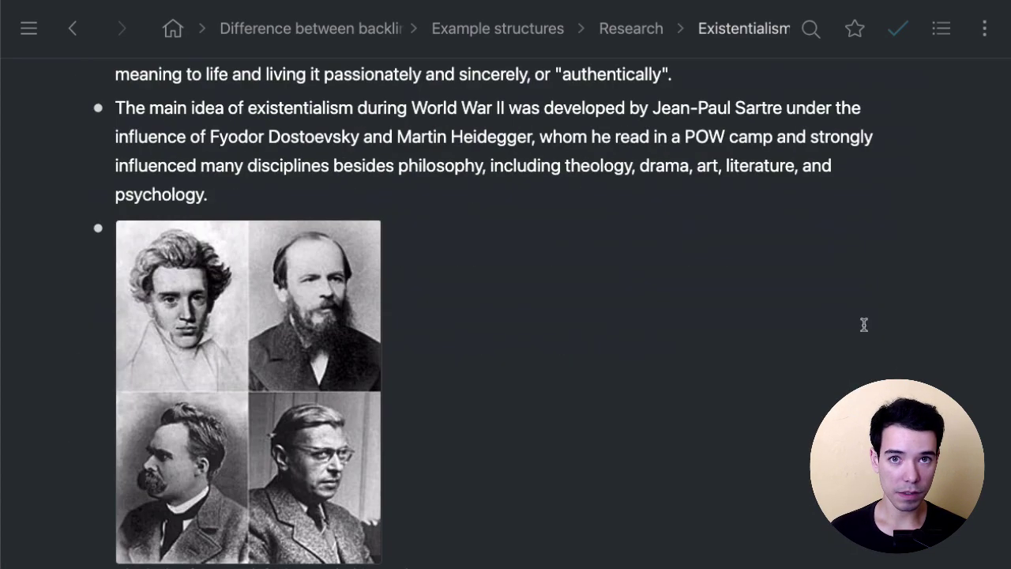
scroll(866, 327, down, 5)
scroll(340, 263, up, 3)
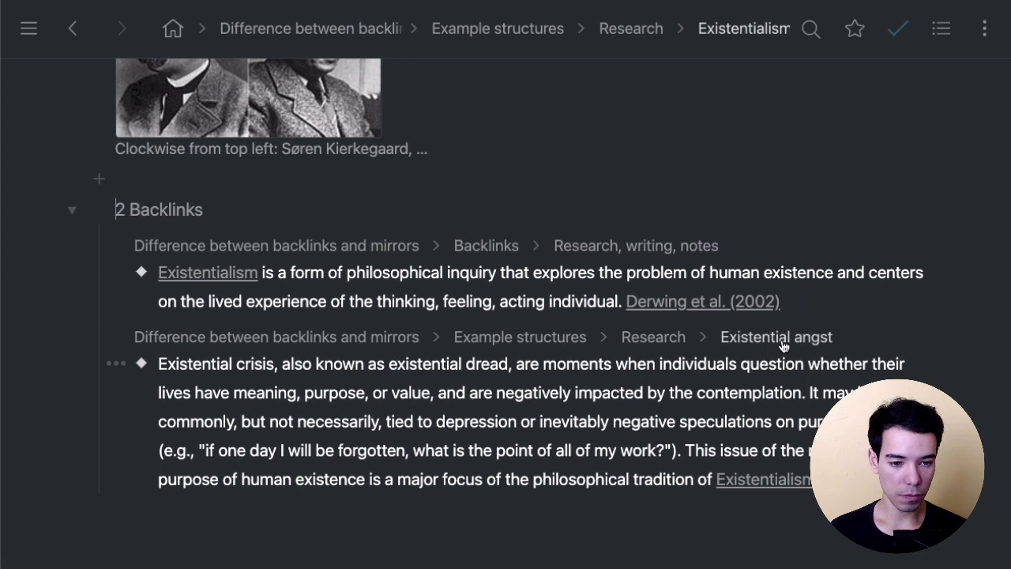
drag(290, 273, 840, 308)
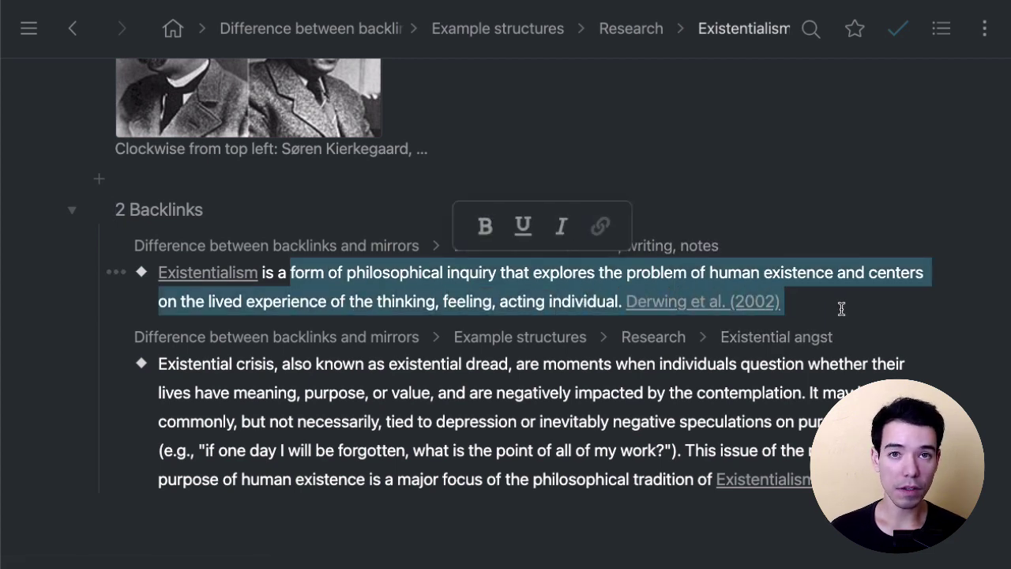
click(774, 307)
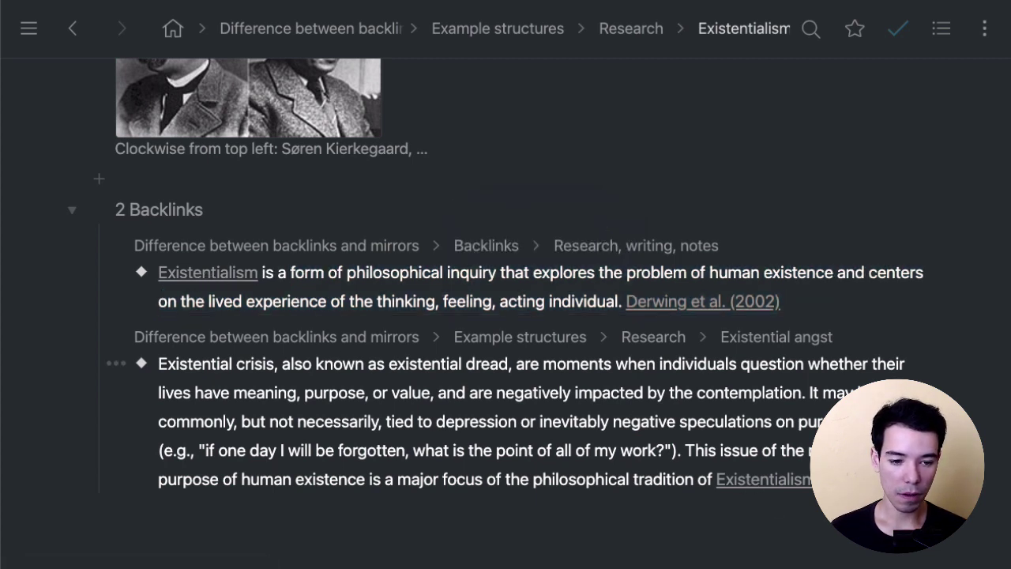
- Scroll back up to the Existentialism page title
scroll(506, 316, up, 10)
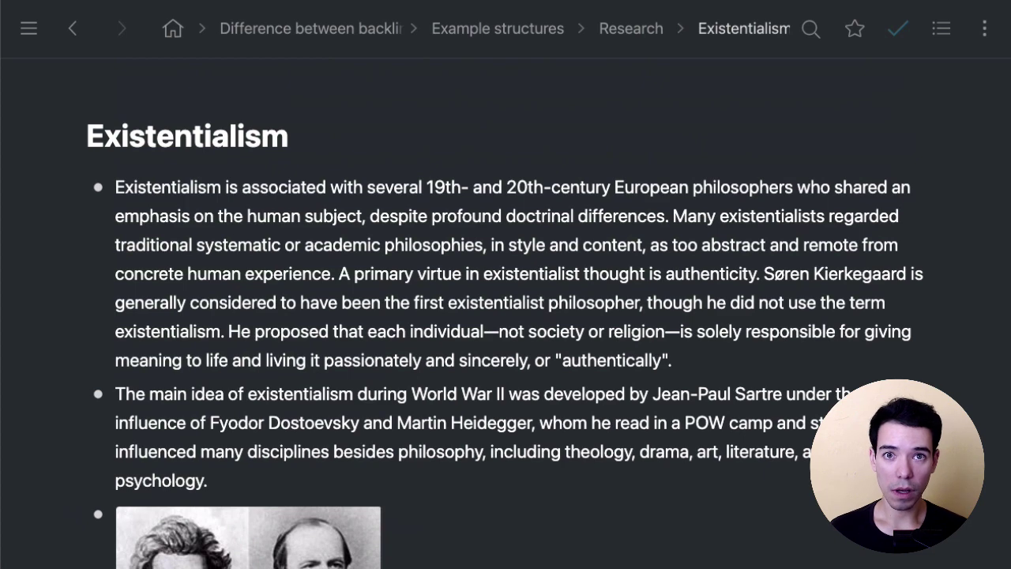
click(129, 133)
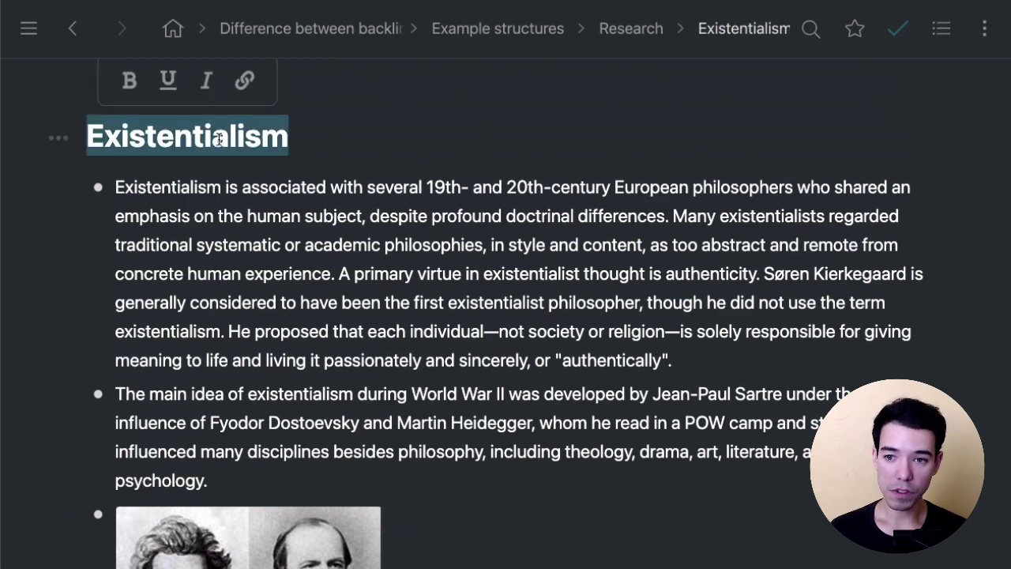
click(289, 136)
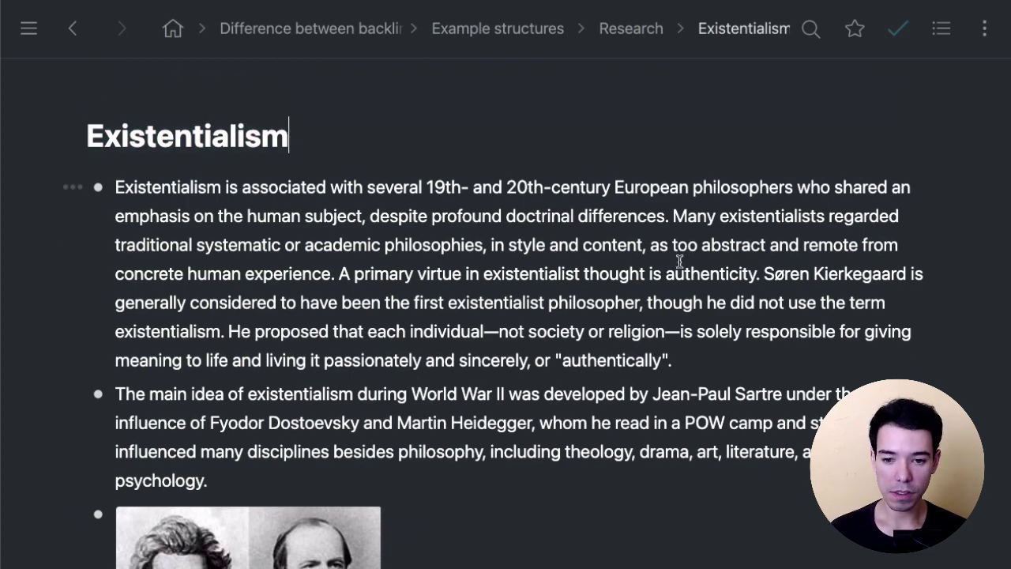
scroll(678, 265, down, 5)
scroll(677, 268, up, 6)
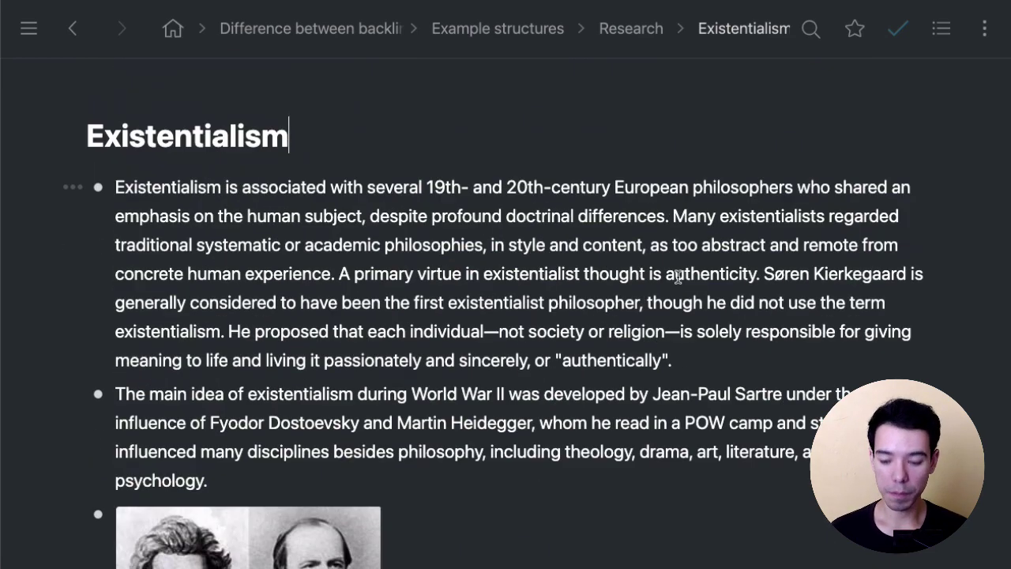
- Return to the main outline, collapse Research, writing, notes and expand Personal CRM
click(70, 30)
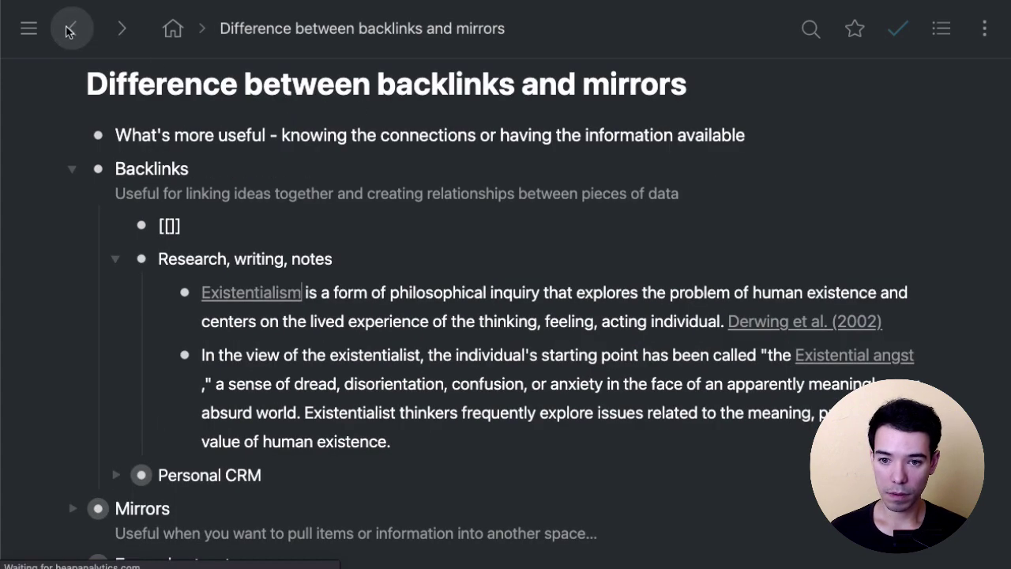
click(115, 259)
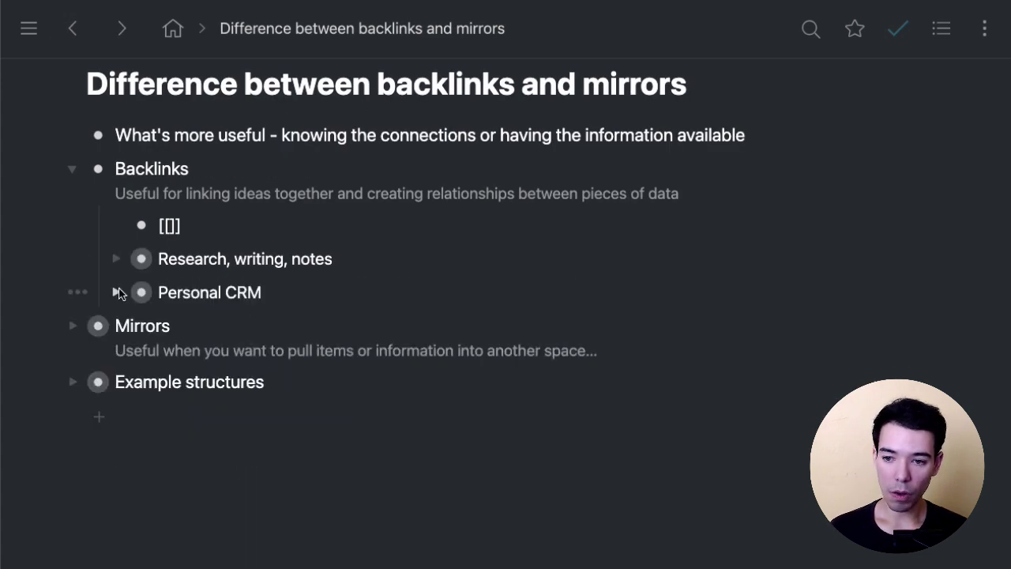
click(286, 290)
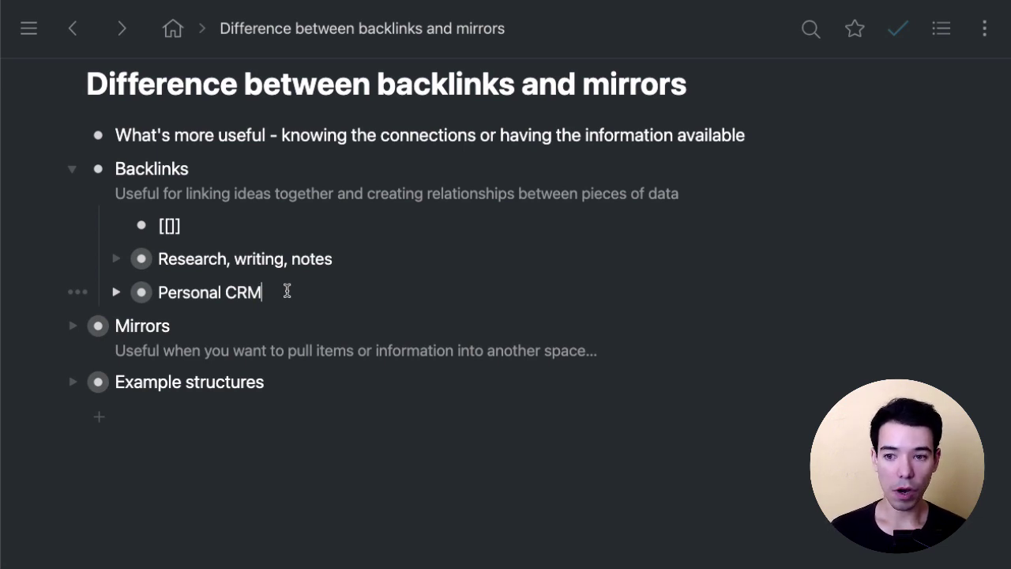
key(ctrl+Down)
scroll(368, 334, down, 2)
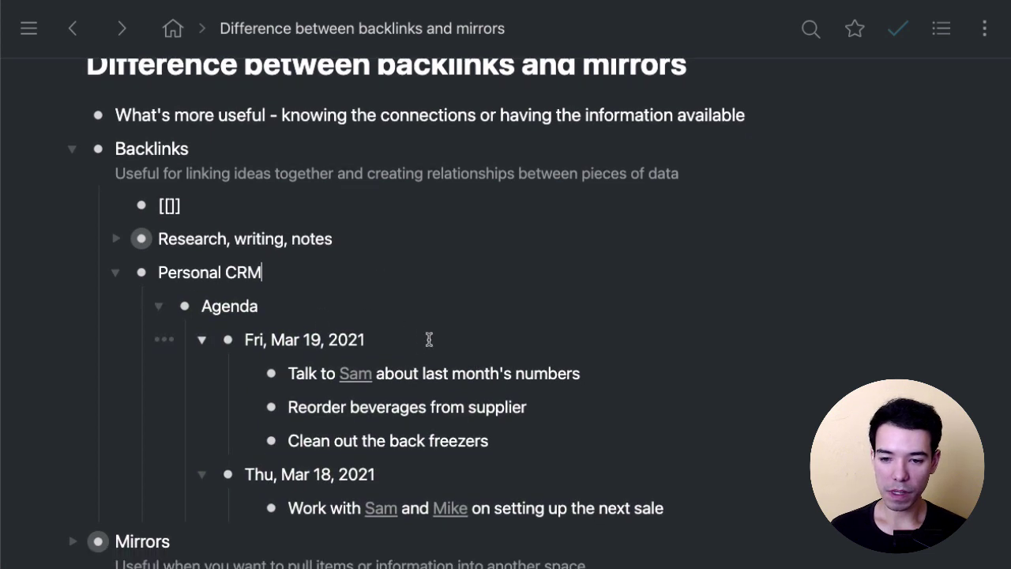
- Highlight the Fri, Mar 19, 2021 line and its three tasks, then place the caret in the first task
triple_click(313, 310)
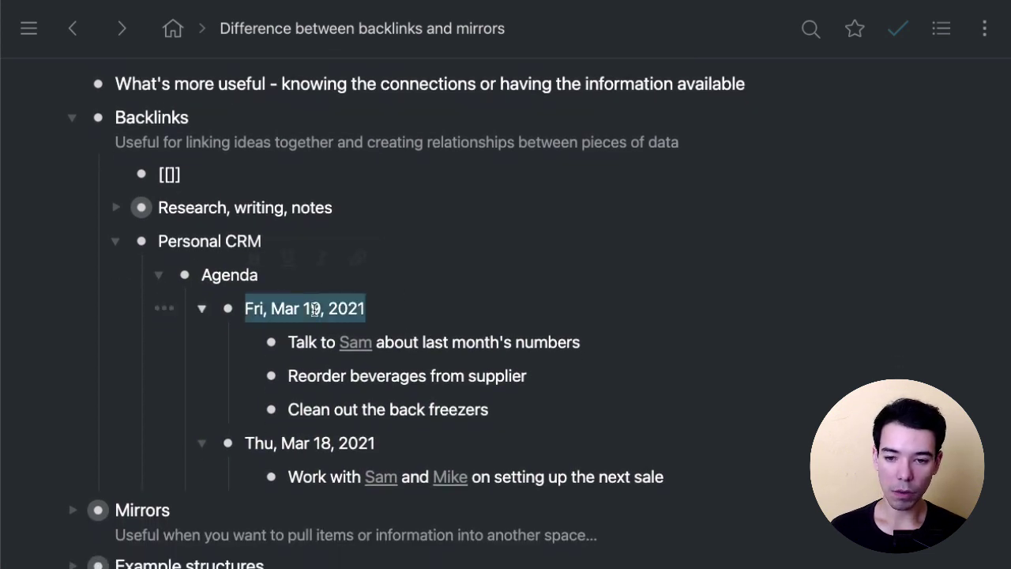
click(366, 310)
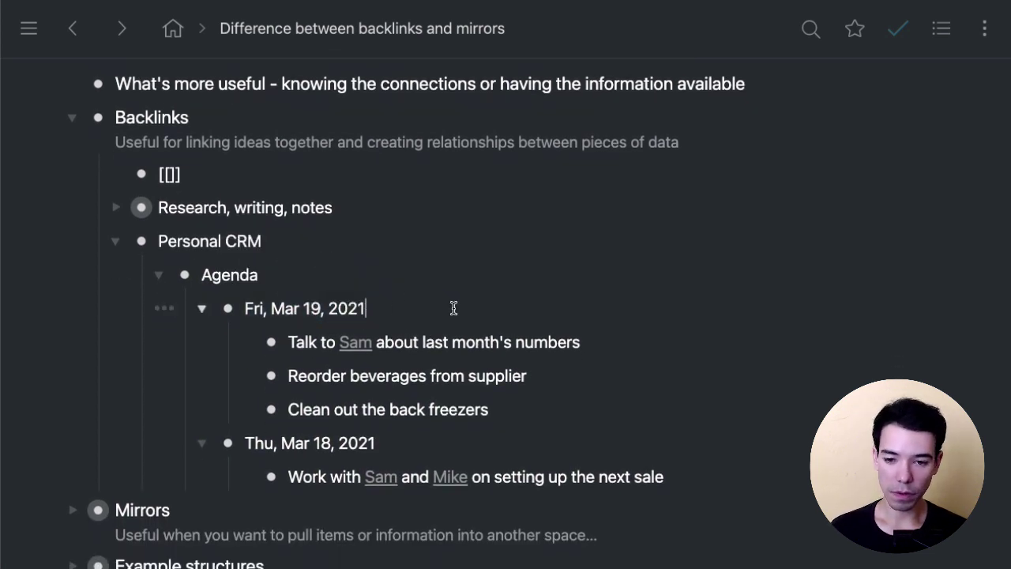
click(631, 348)
drag(632, 348, 523, 413)
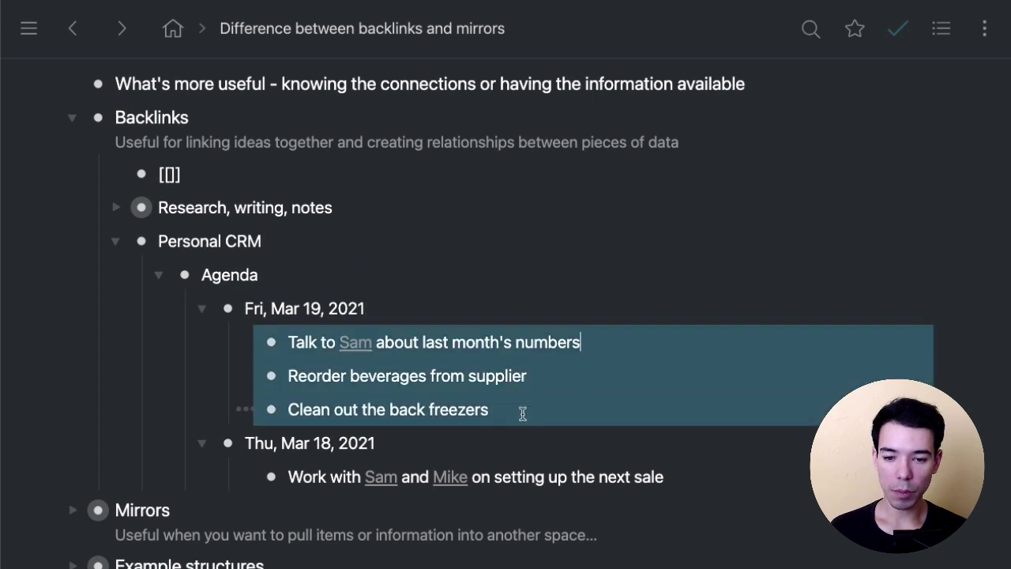
click(528, 416)
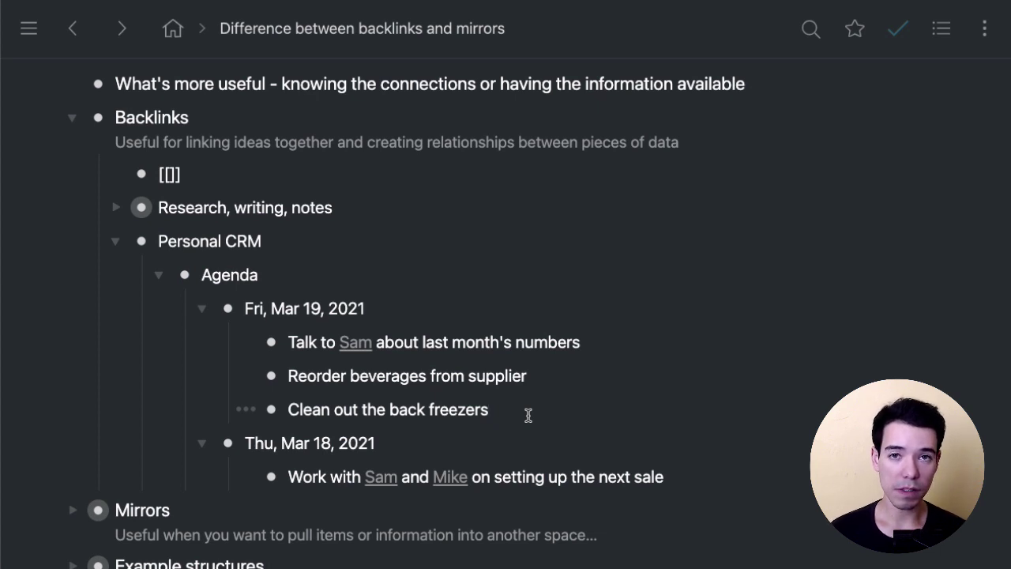
key(Up)
key(Home)
key(Up)
key(Down)
key(Down)
key(Up)
key(Up)
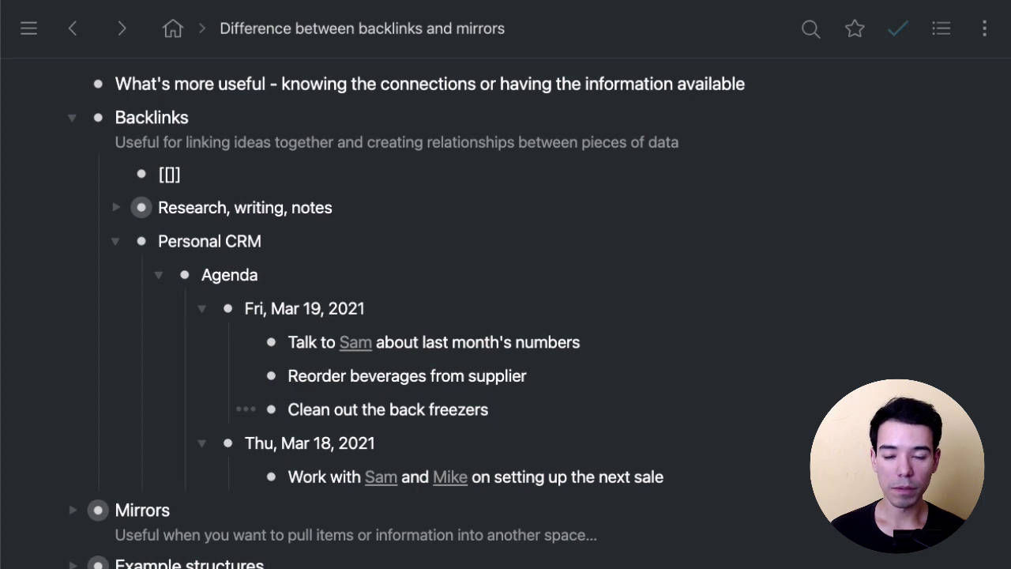
key(Right)
key(Right)
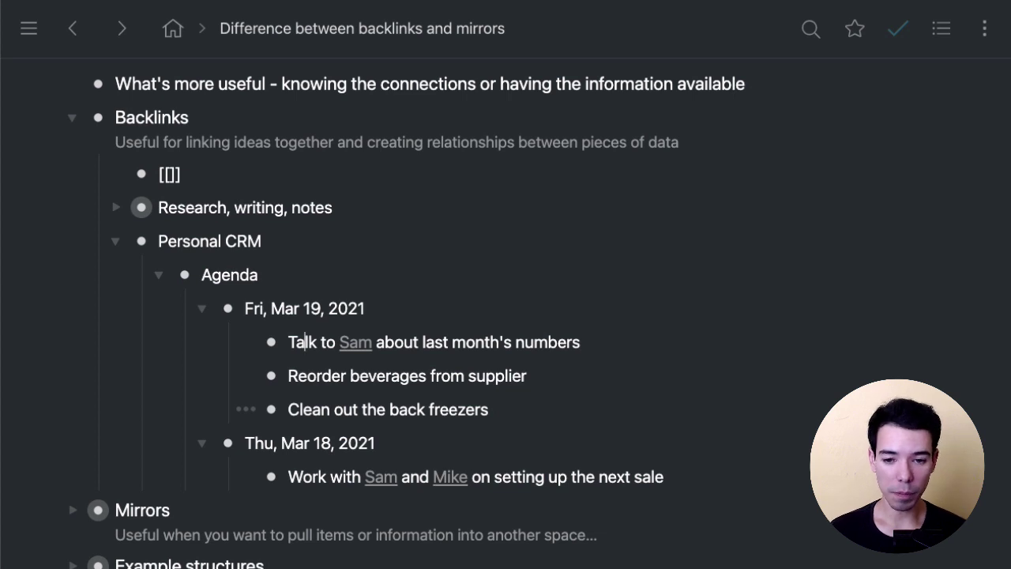
- Open the contact linked in the first Friday task and inspect its Name, Email, Phone fields and backlinks
click(361, 346)
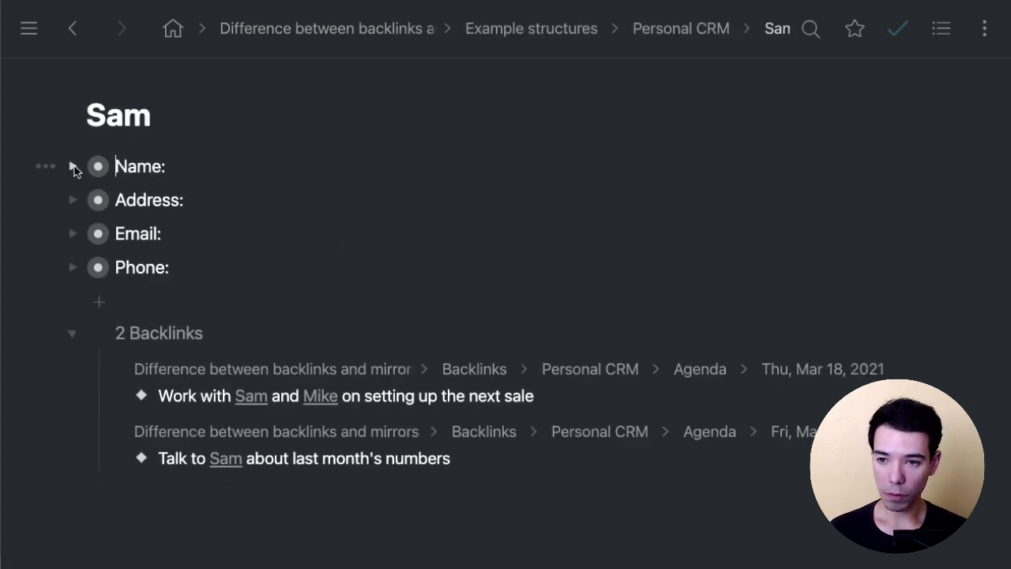
click(118, 172)
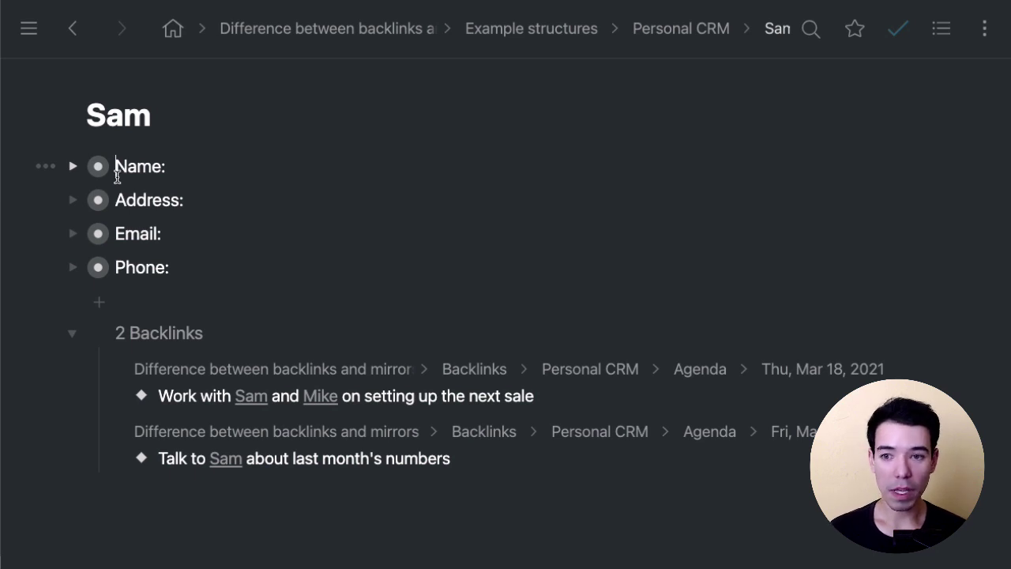
click(199, 230)
click(229, 265)
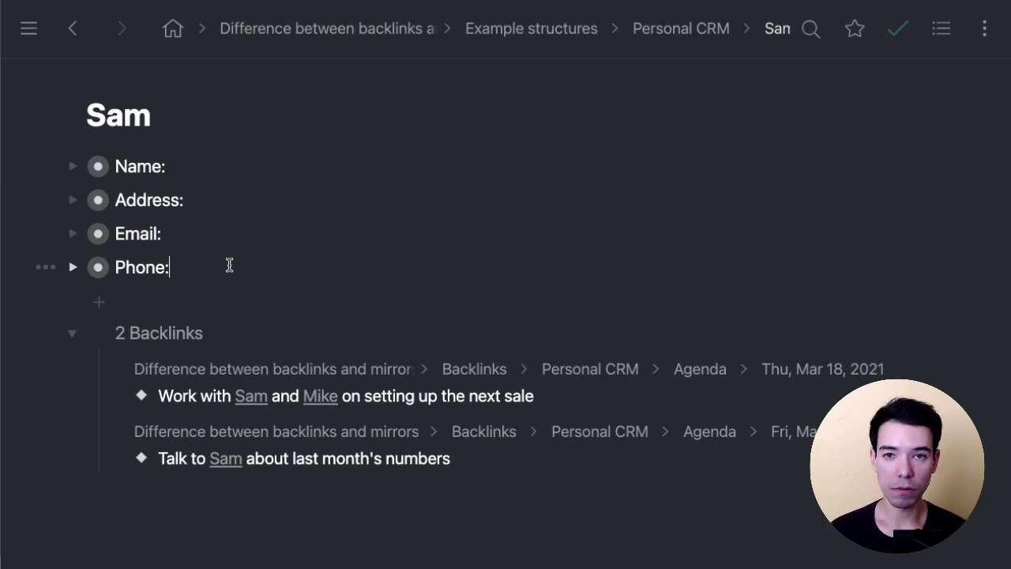
scroll(355, 278, down, 2)
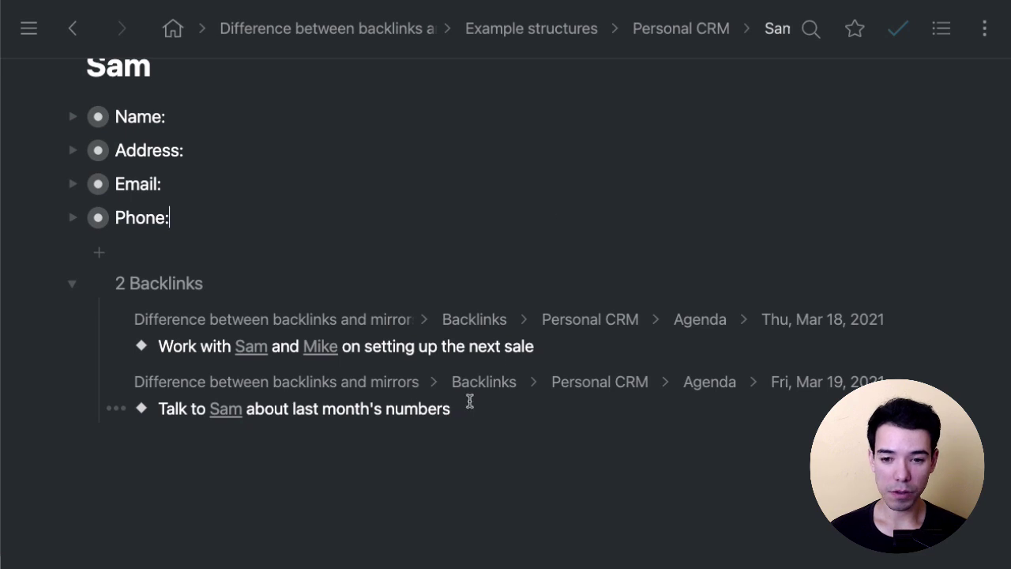
scroll(492, 267, up, 2)
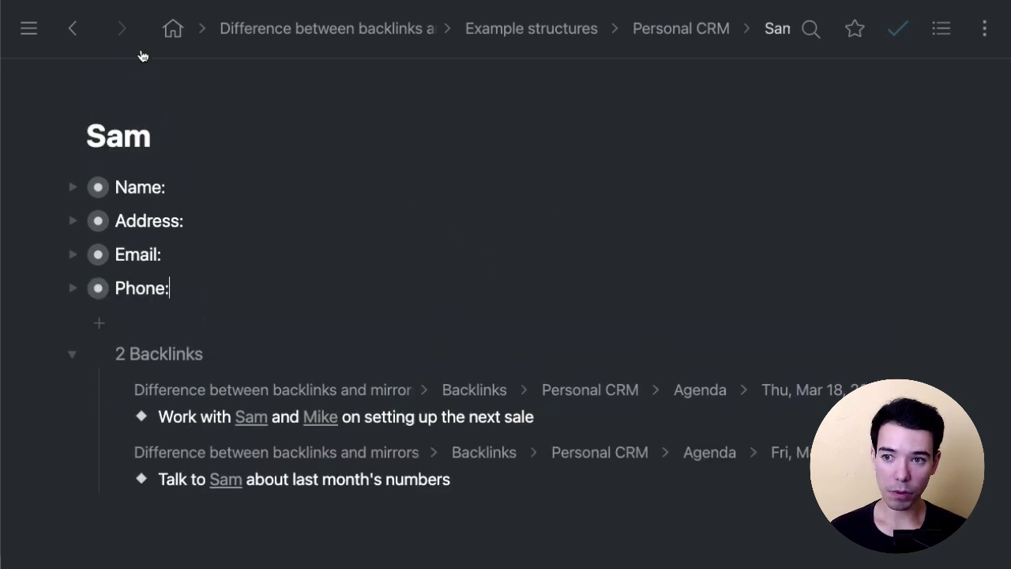
- Return to the main outline, collapse Personal CRM and Backlinks, and expand the full Mirrors note
click(73, 29)
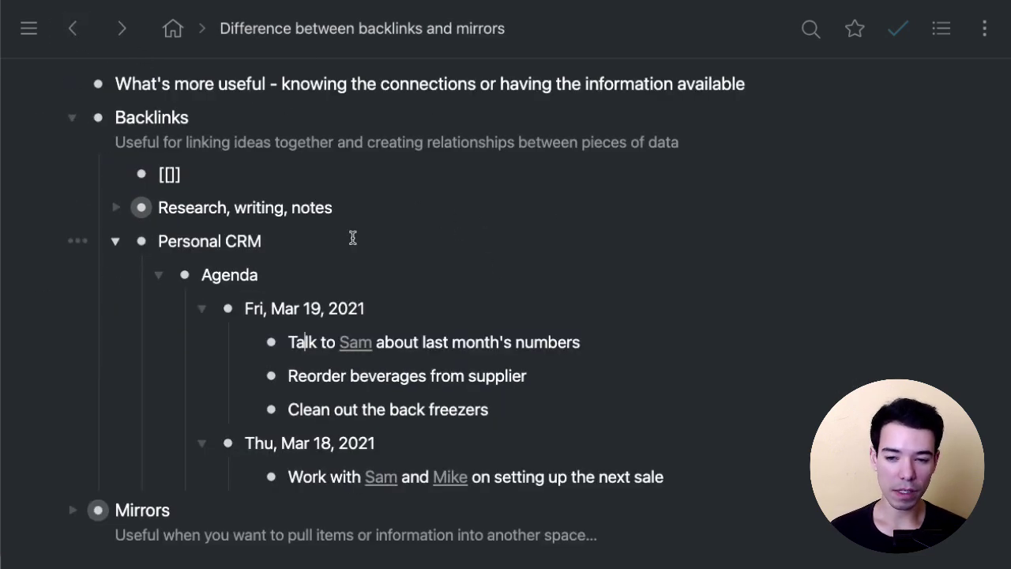
click(116, 242)
click(72, 118)
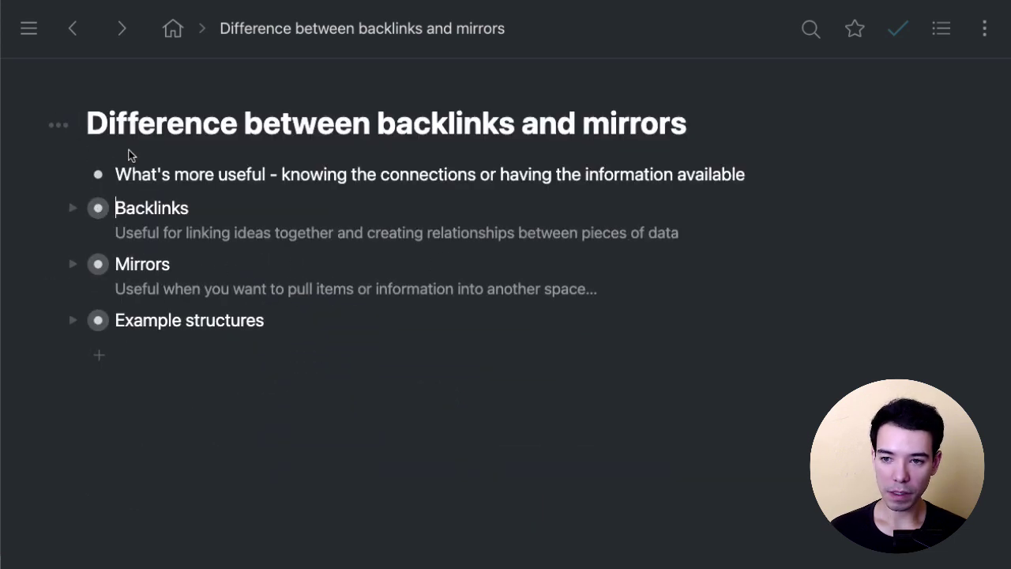
click(640, 295)
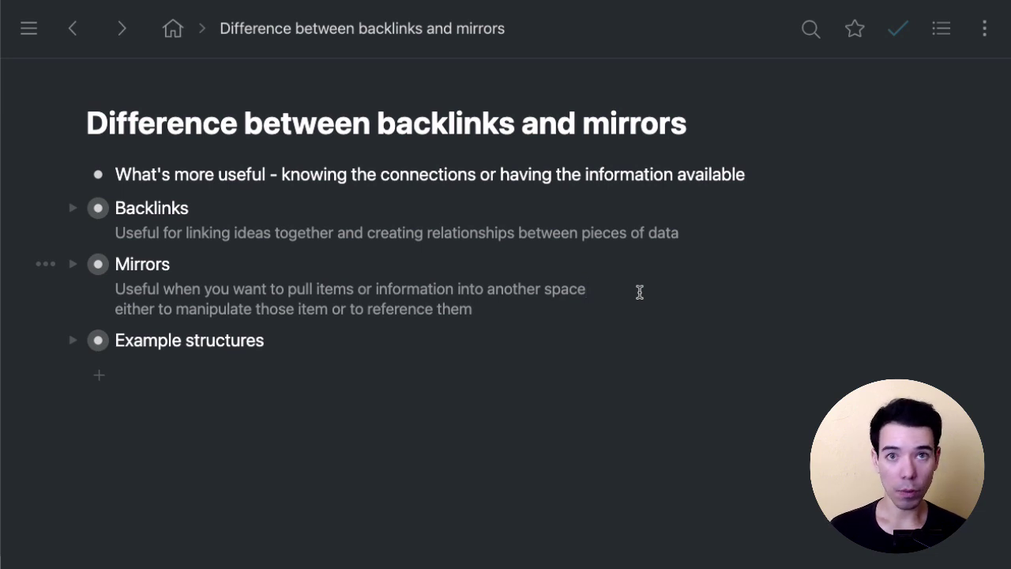
- Expand Mirrors, try typing (( after the (()) item, then delete the extra brackets
click(72, 264)
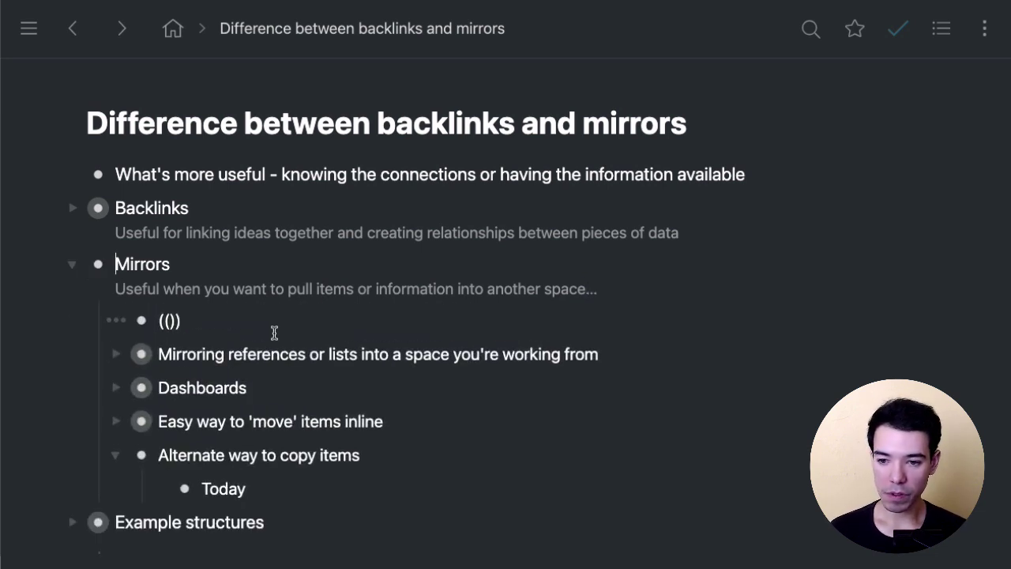
click(301, 320)
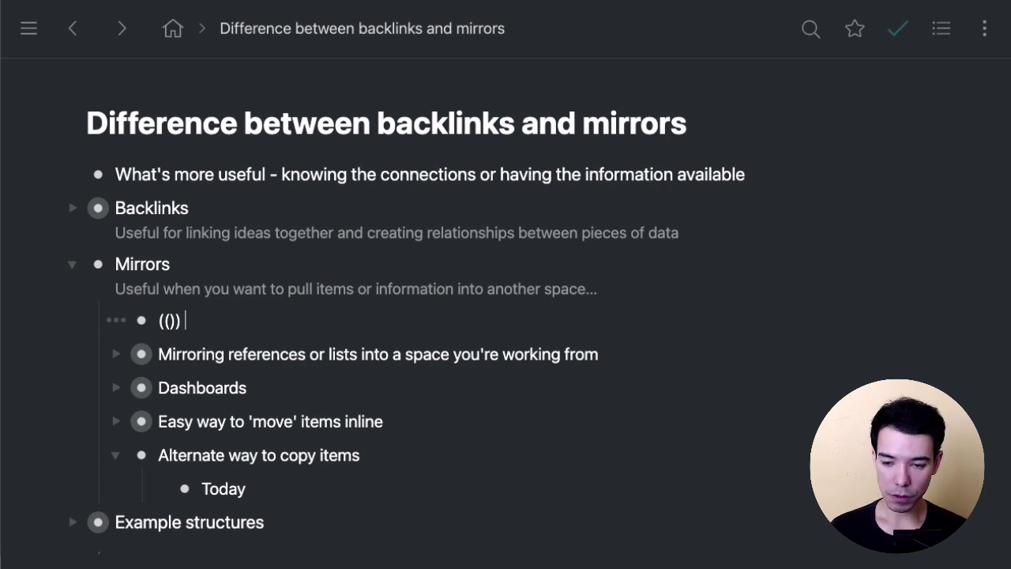
text((()
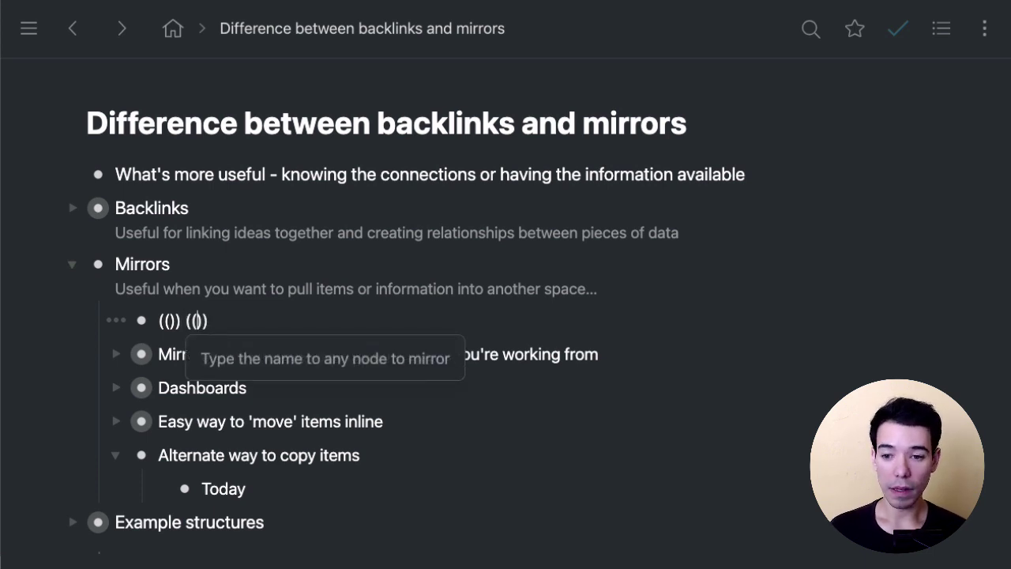
key(Left)
key(Left)
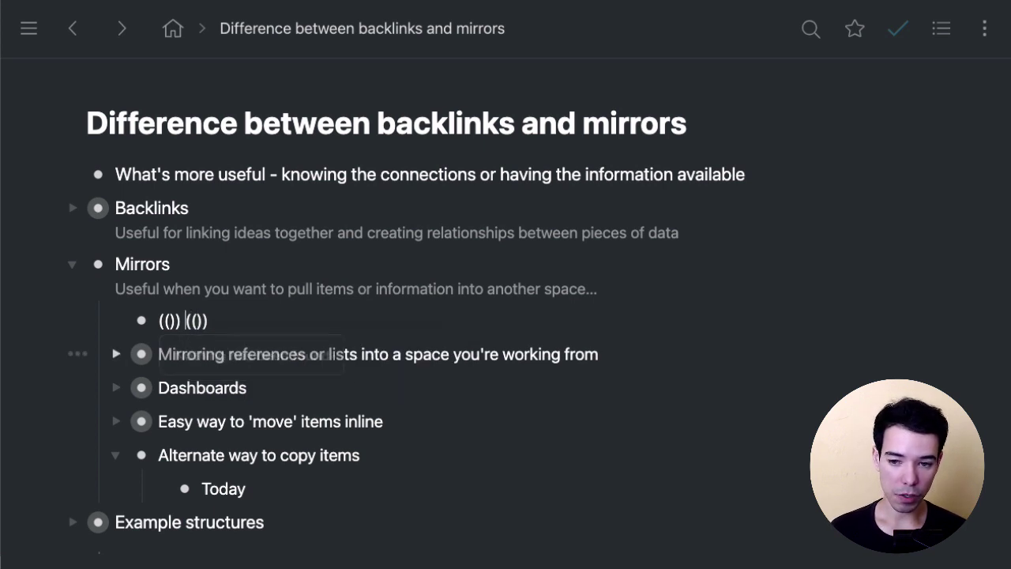
key(shift+End)
key(BackSpace)
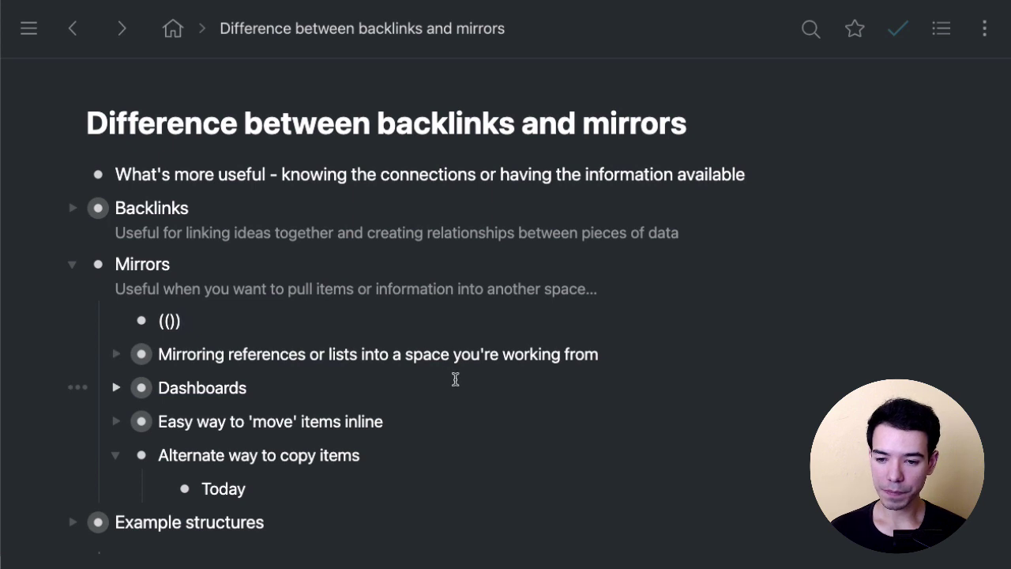
- Expand Mirroring references, Grocery list <- Today and Today, showing the soccer practice, birthday gift and inbox cleanup tasks
click(664, 352)
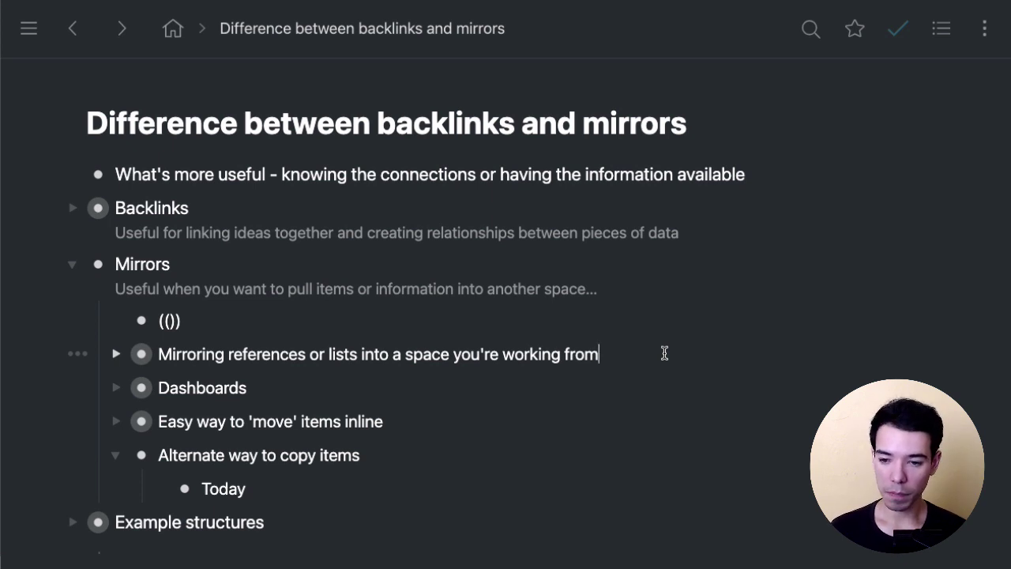
key(ctrl+Down)
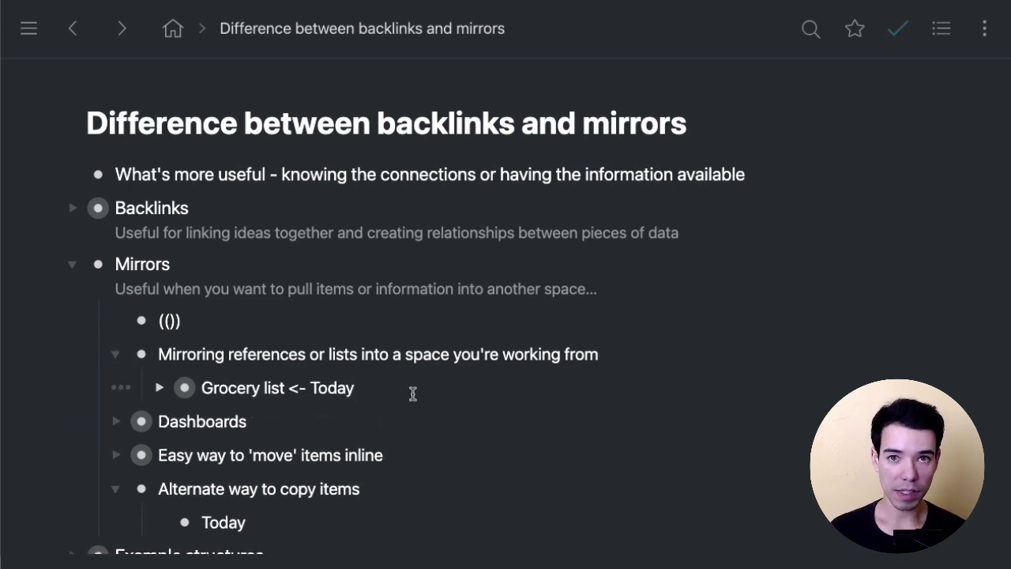
key(ctrl+Down)
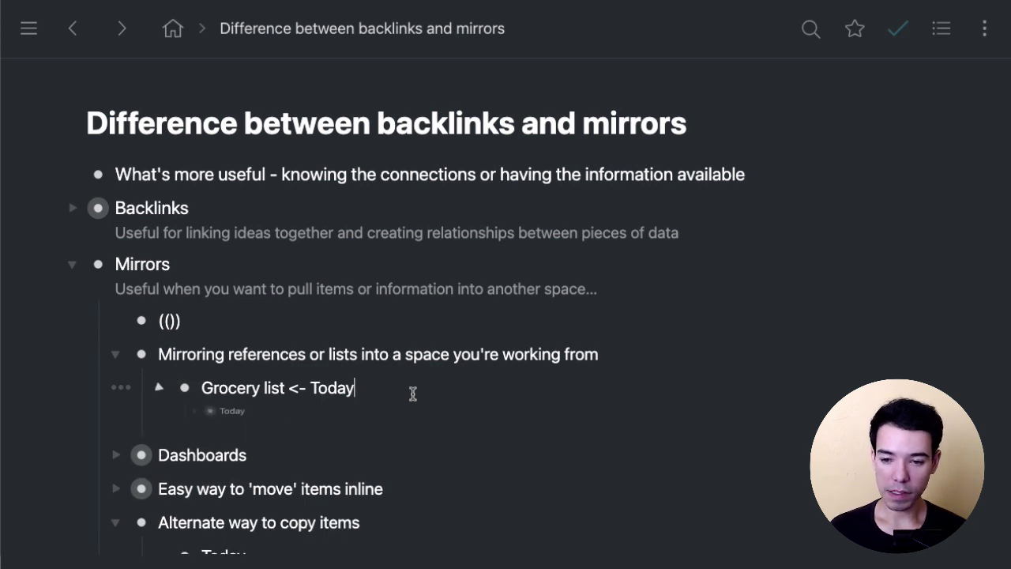
key(Down)
key(ctrl+Down)
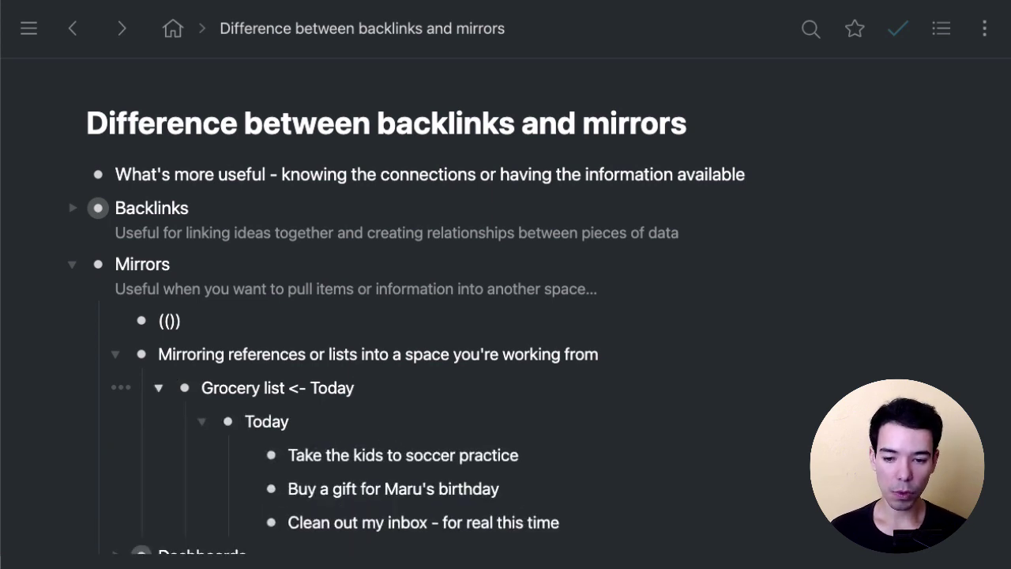
scroll(498, 385, down, 2)
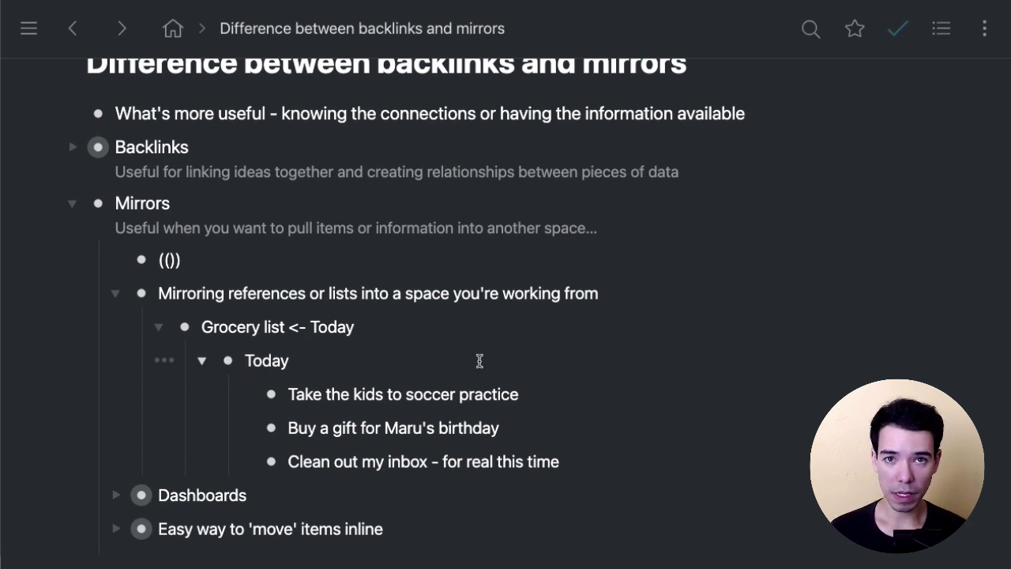
click(565, 382)
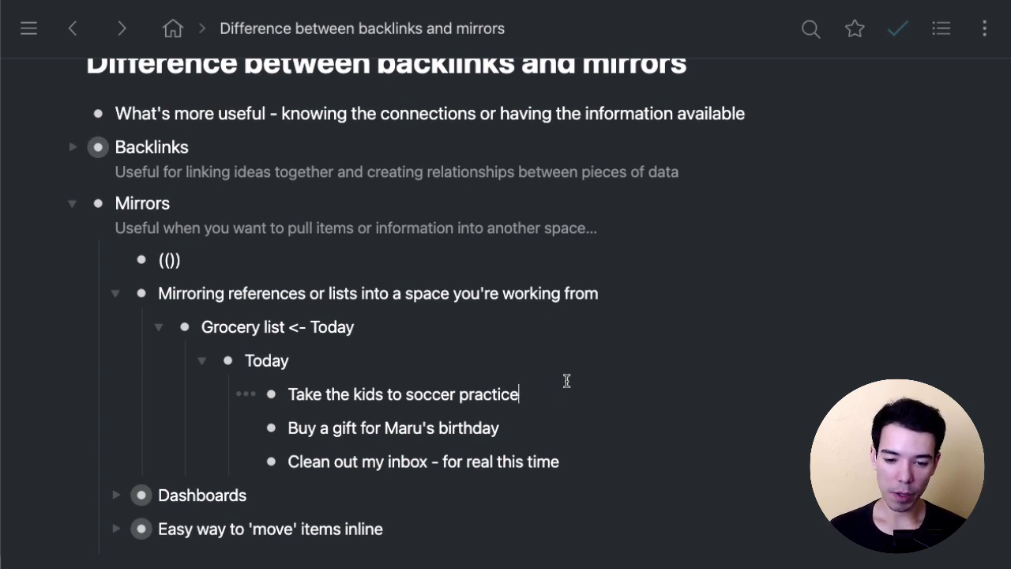
click(571, 434)
click(580, 458)
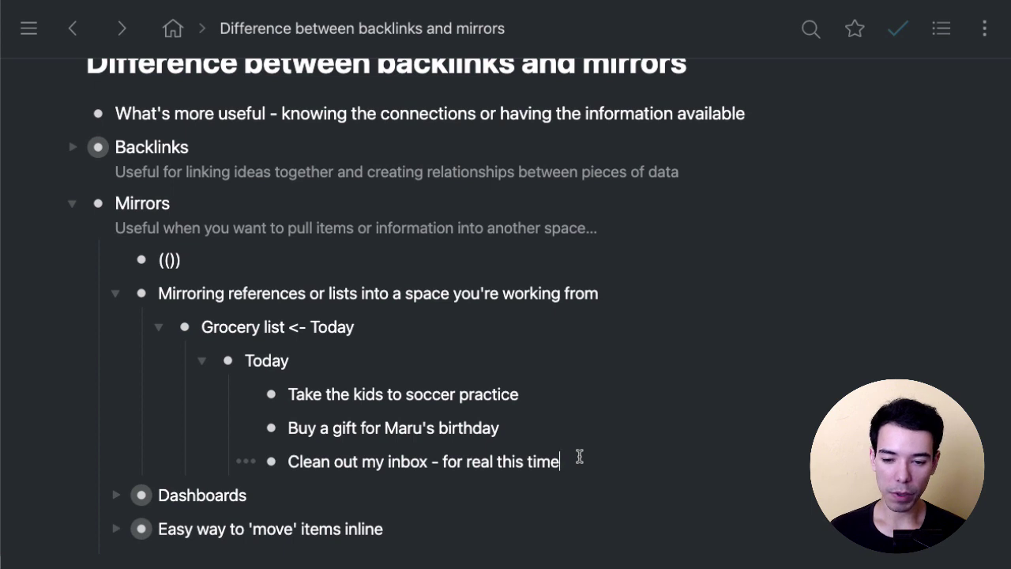
scroll(596, 447, down, 1)
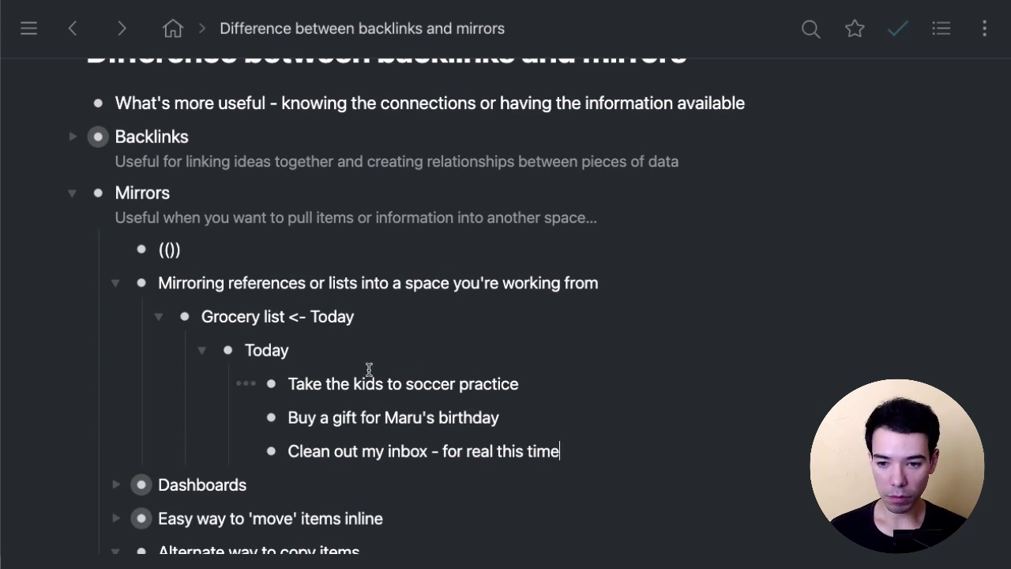
- Add a ((grocery list mirror below the inbox cleanup task in Today and expand it
drag(323, 366, 580, 453)
click(645, 441)
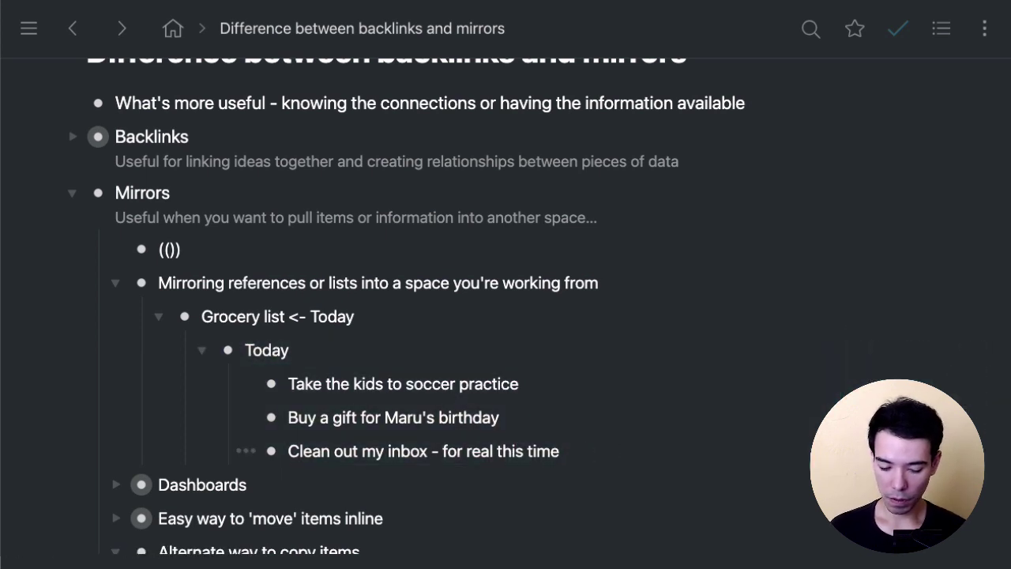
key(Return)
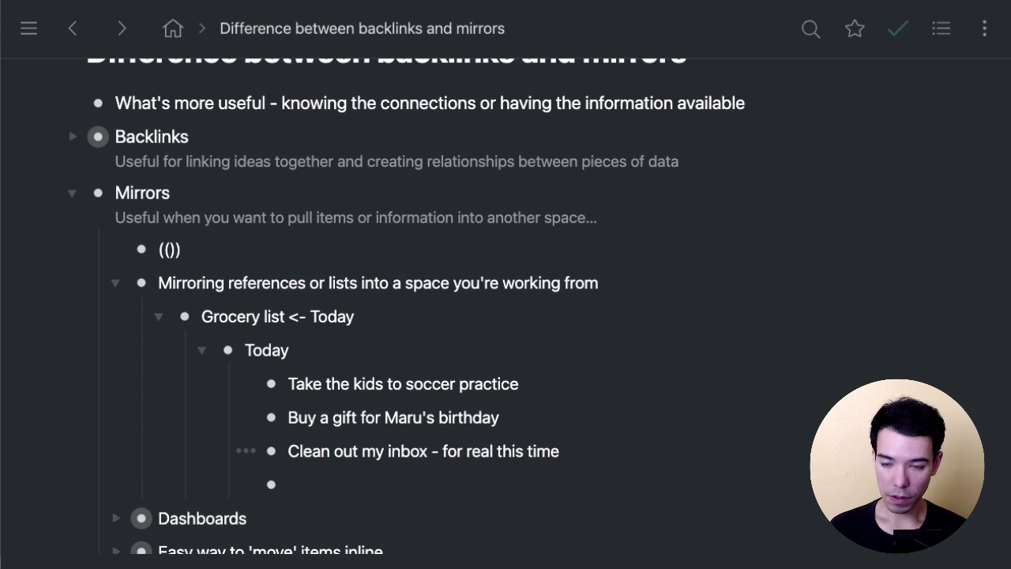
text((()
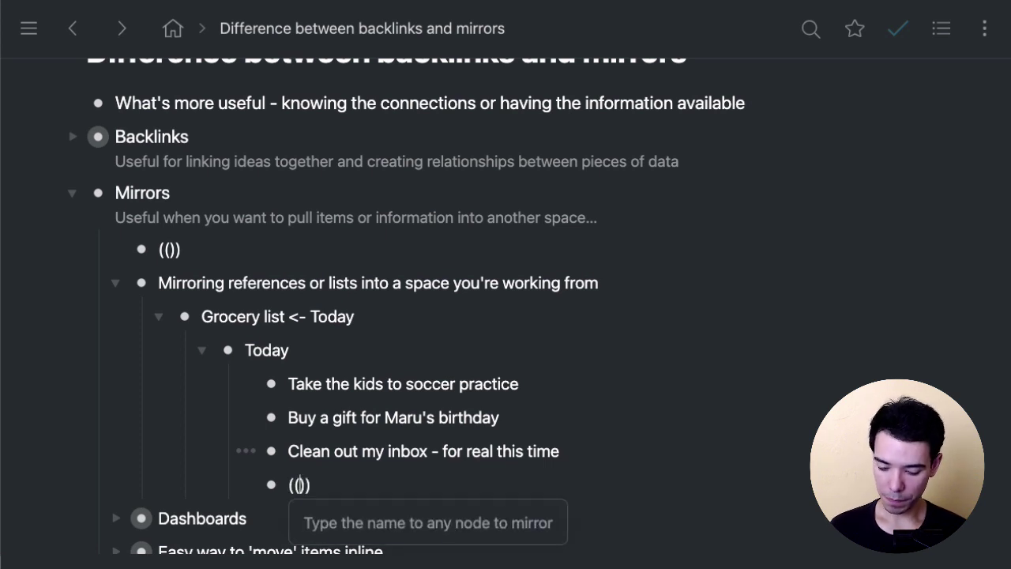
text(grocery list)
key(Return)
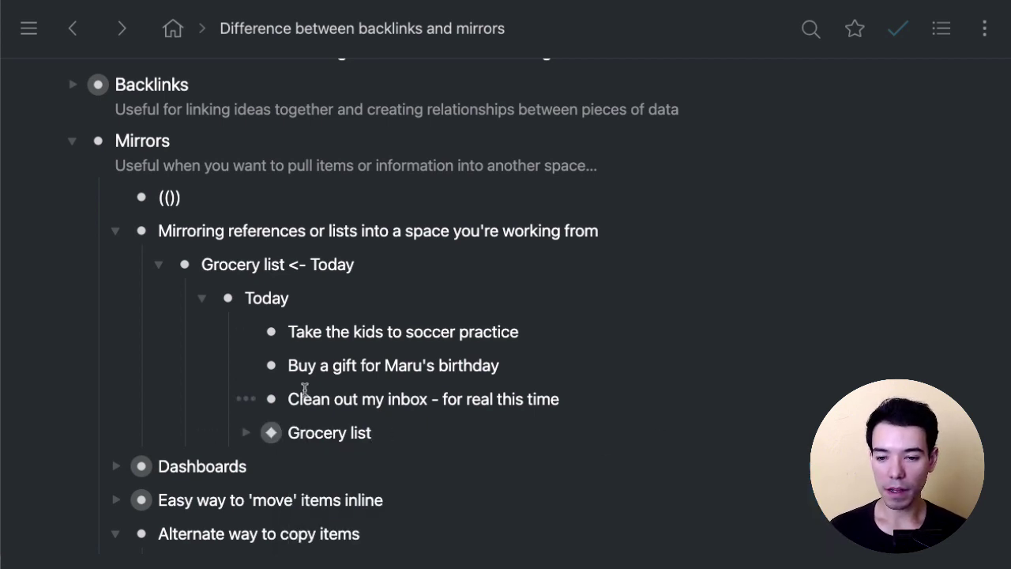
click(248, 433)
scroll(482, 441, down, 1)
- Mark Cookies completed, then delete the Grocery list mirror from Today
click(438, 395)
key(ctrl+Return)
key(ctrl+Return)
key(ctrl+Return)
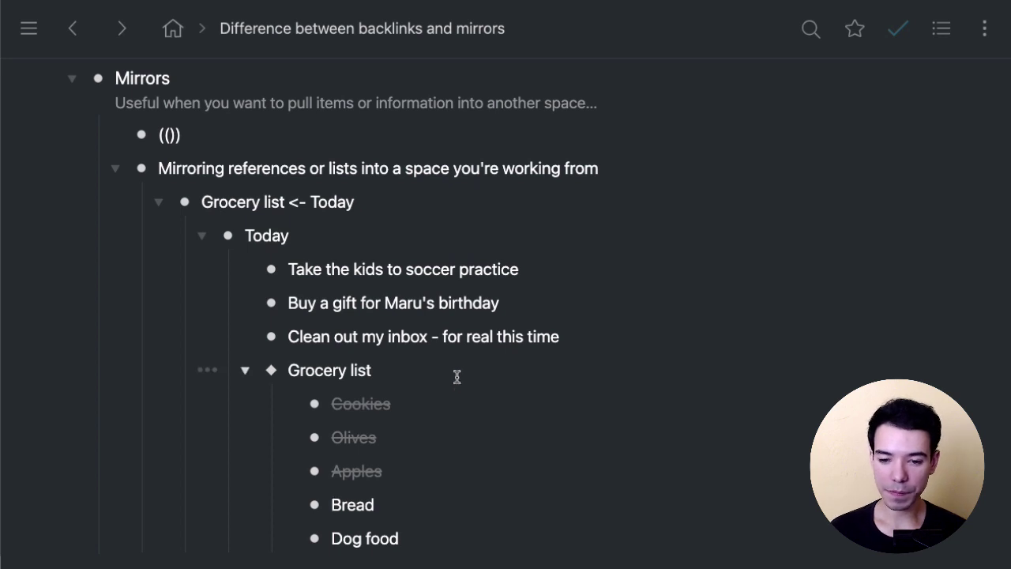
click(456, 376)
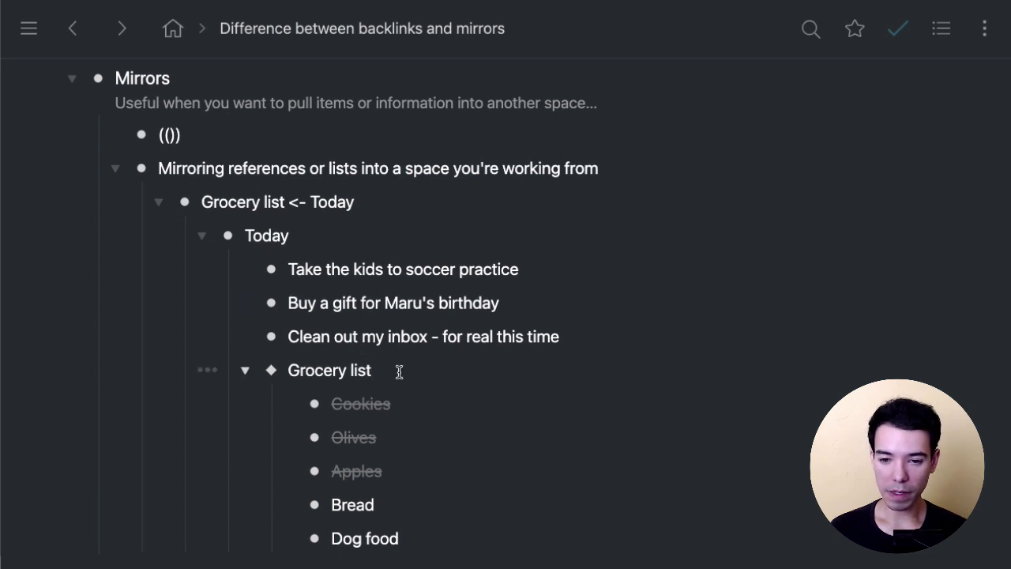
key(ctrl+shift+BackSpace)
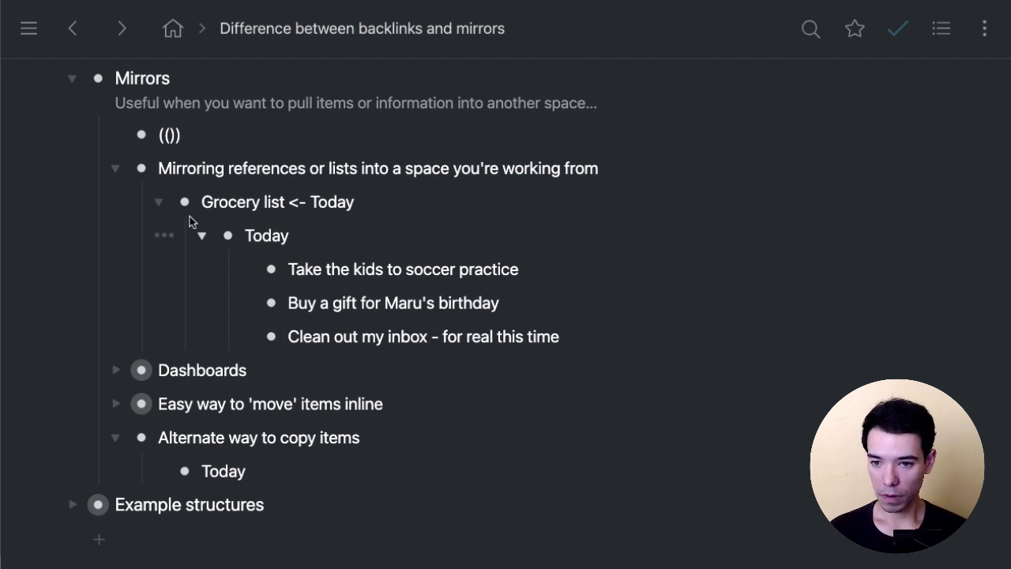
- Collapse Grocery list <- Today and the mirroring references example, then expand Dashboards
click(160, 203)
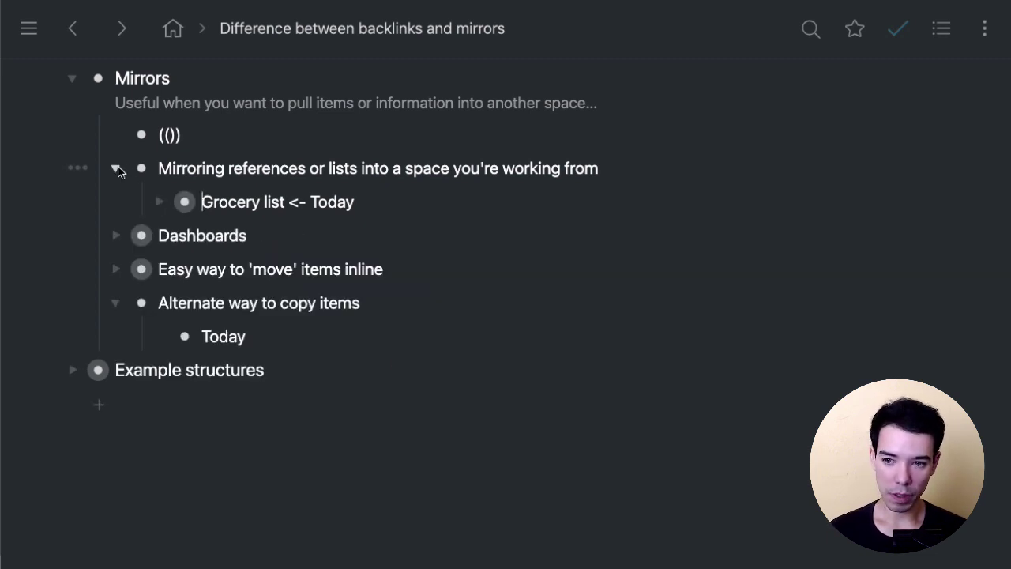
click(118, 169)
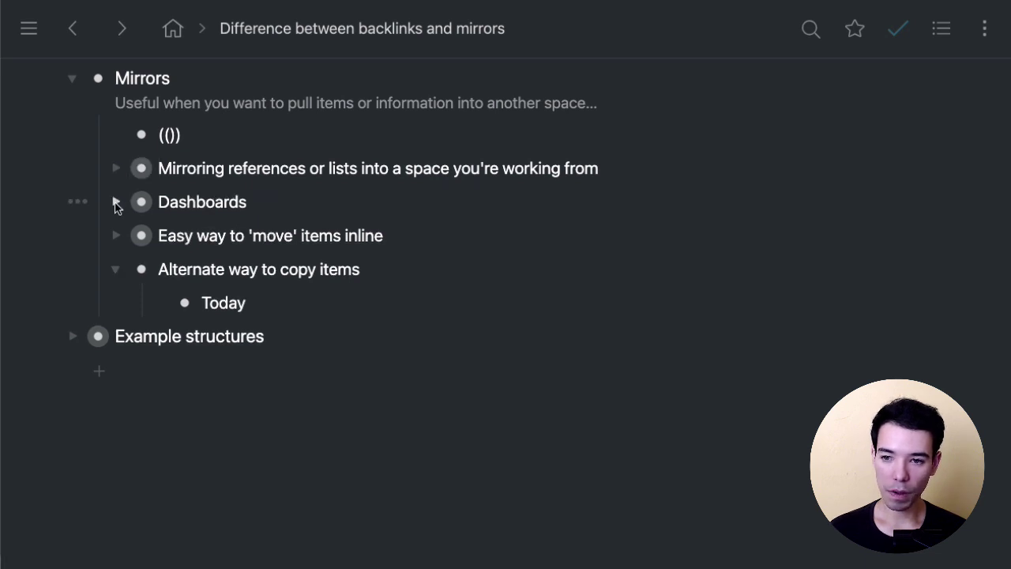
click(116, 203)
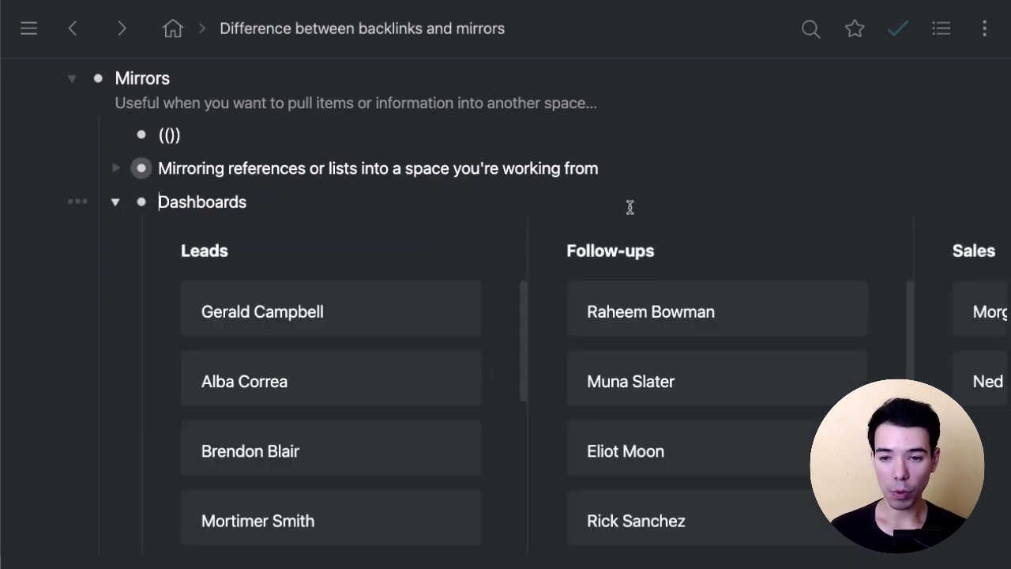
scroll(553, 203, down, 2)
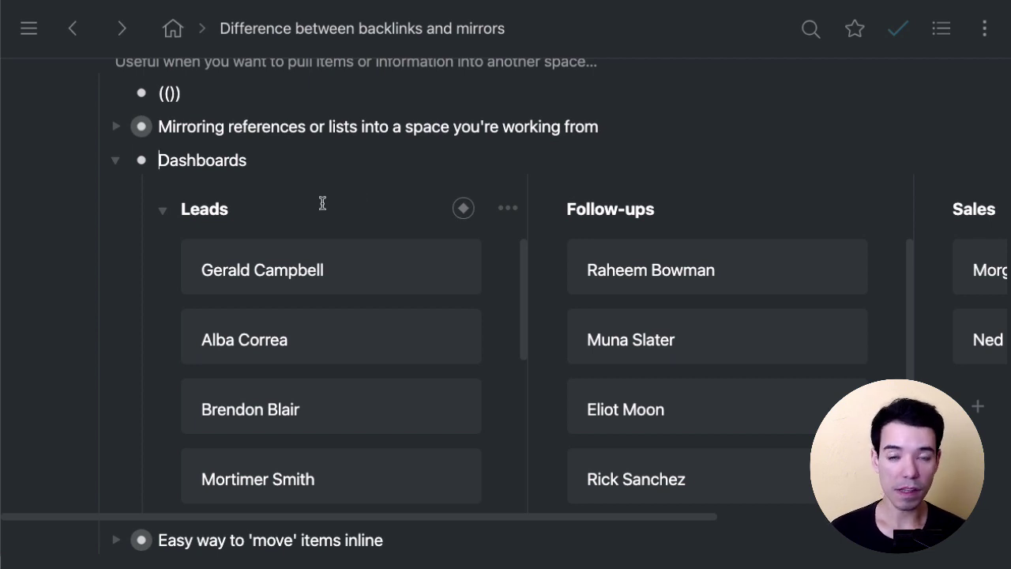
- Browse the board's Leads and Follow-ups column titles, scrolling across to the Sales column
click(326, 203)
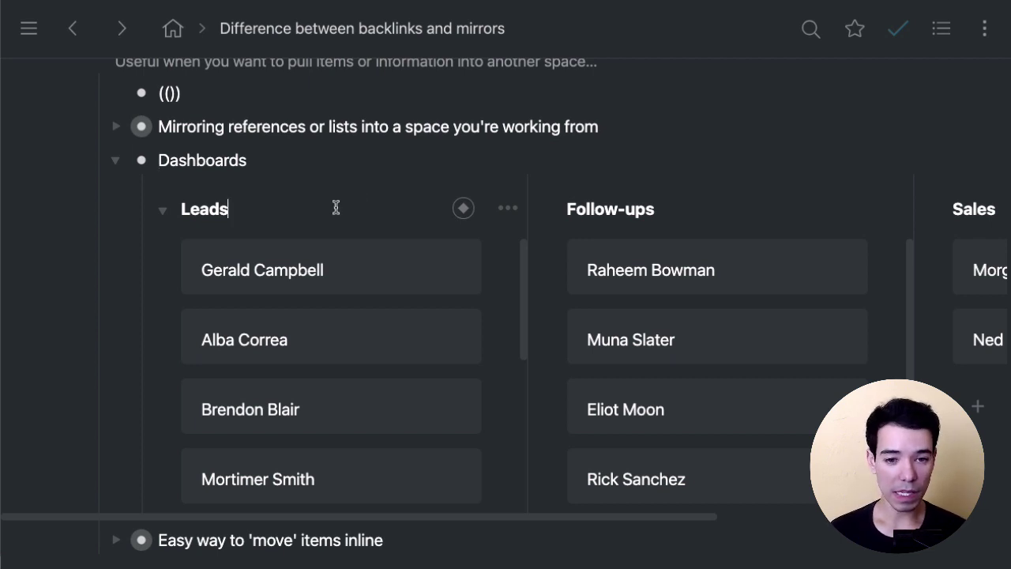
scroll(696, 214, right, 4)
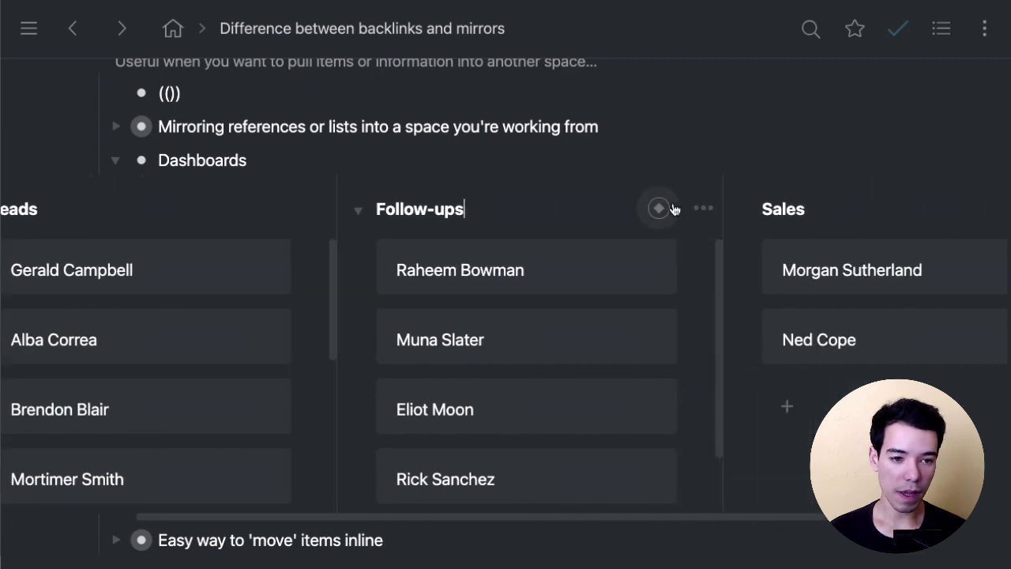
shift+click(813, 205)
click(526, 208)
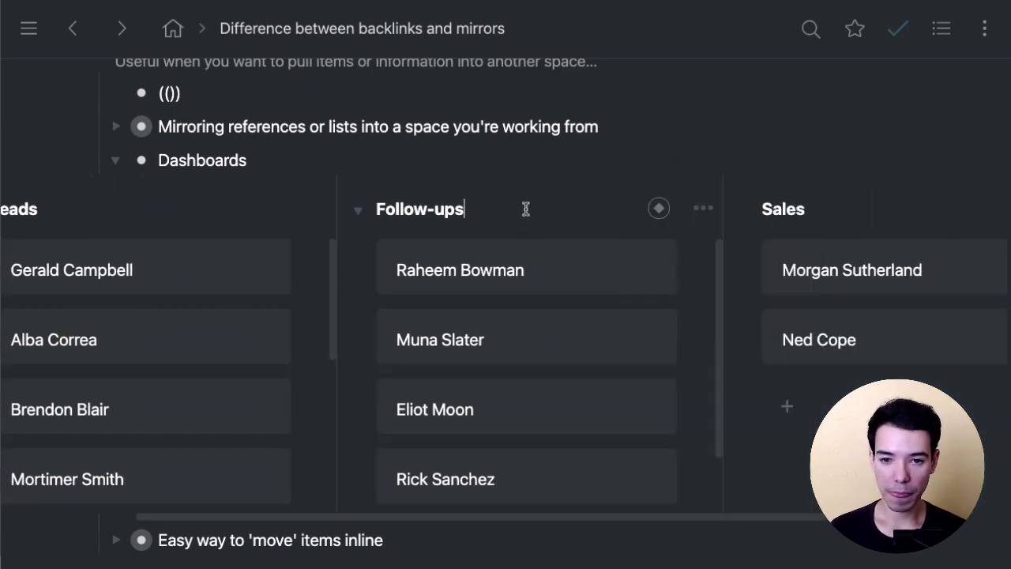
scroll(538, 240, up, 3)
scroll(531, 252, down, 3)
scroll(535, 229, down, 1)
scroll(538, 203, left, 4)
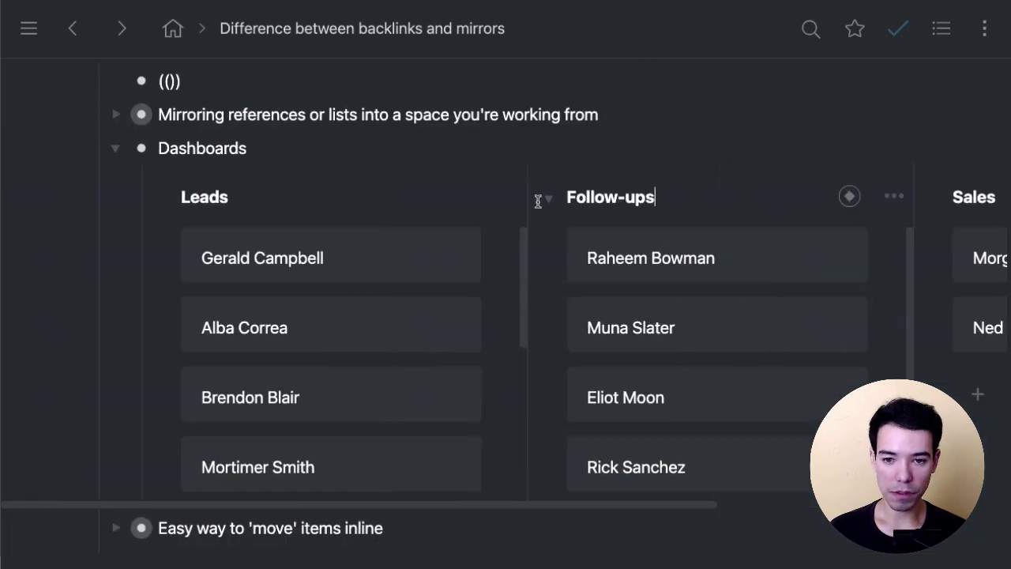
click(361, 191)
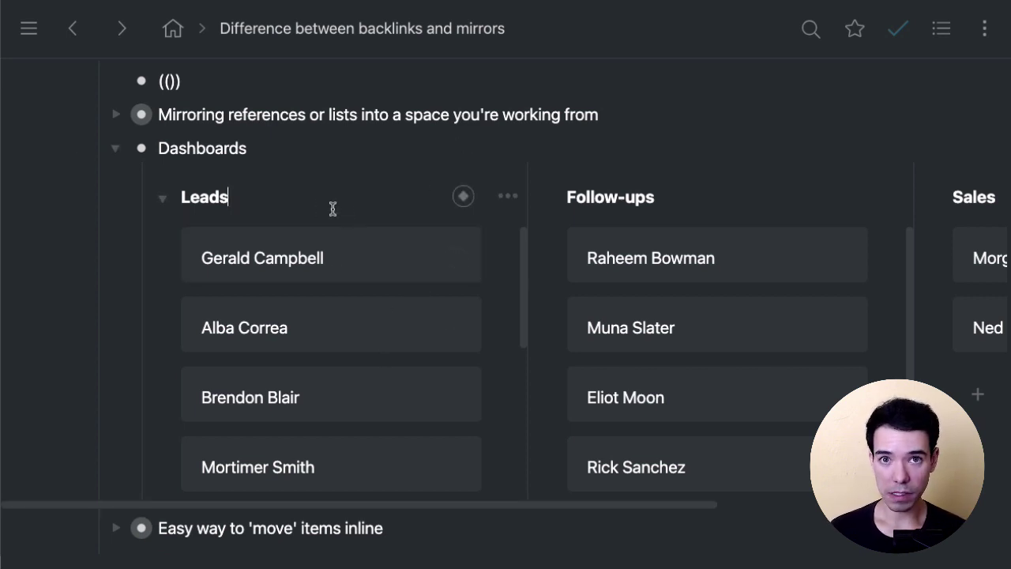
scroll(339, 205, up, 1)
click(711, 199)
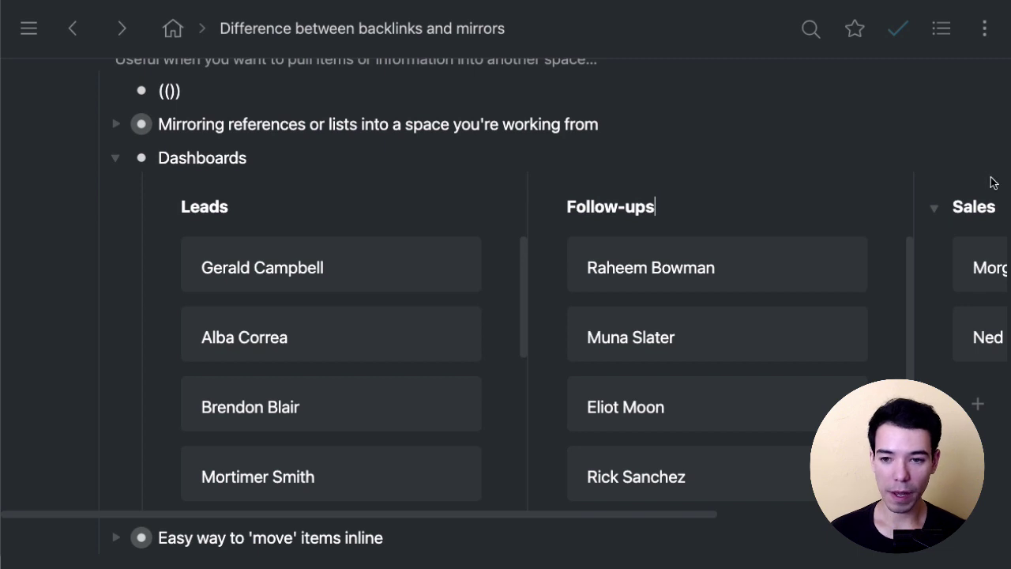
click(389, 198)
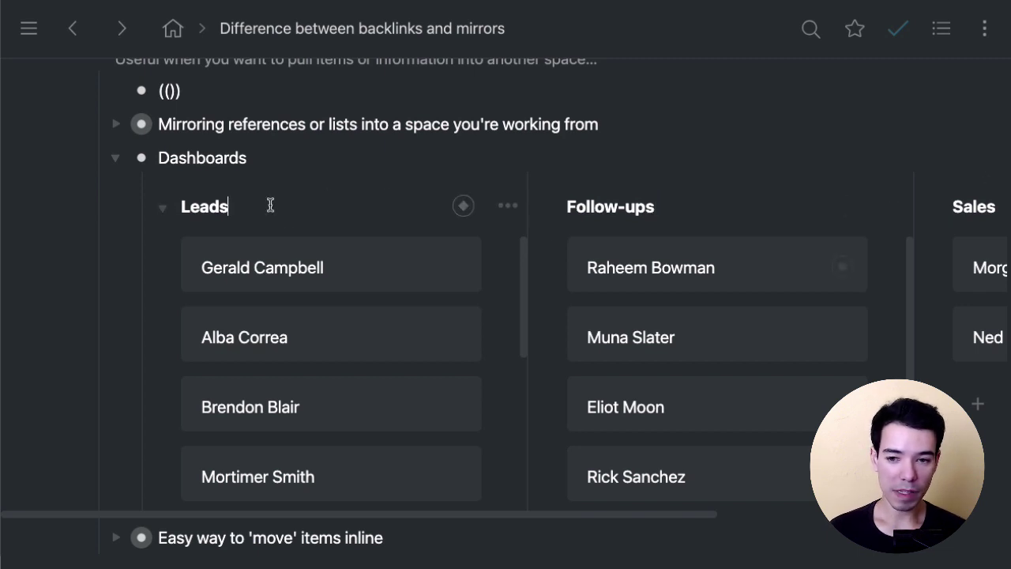
scroll(304, 225, right, 2)
scroll(288, 238, left, 1)
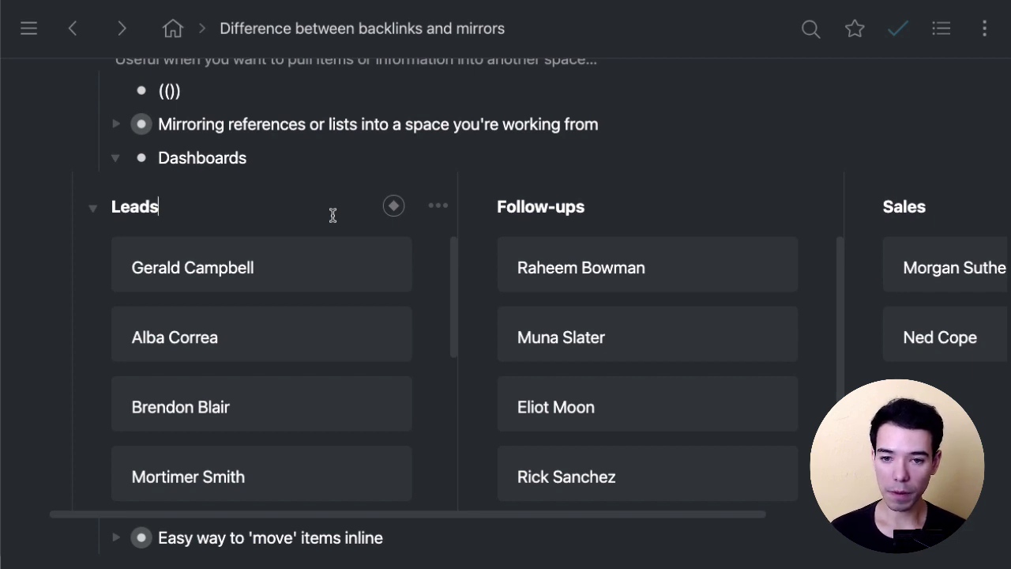
- Check where the Leads column is mirrored via its options, then return the caret to its title
click(436, 207)
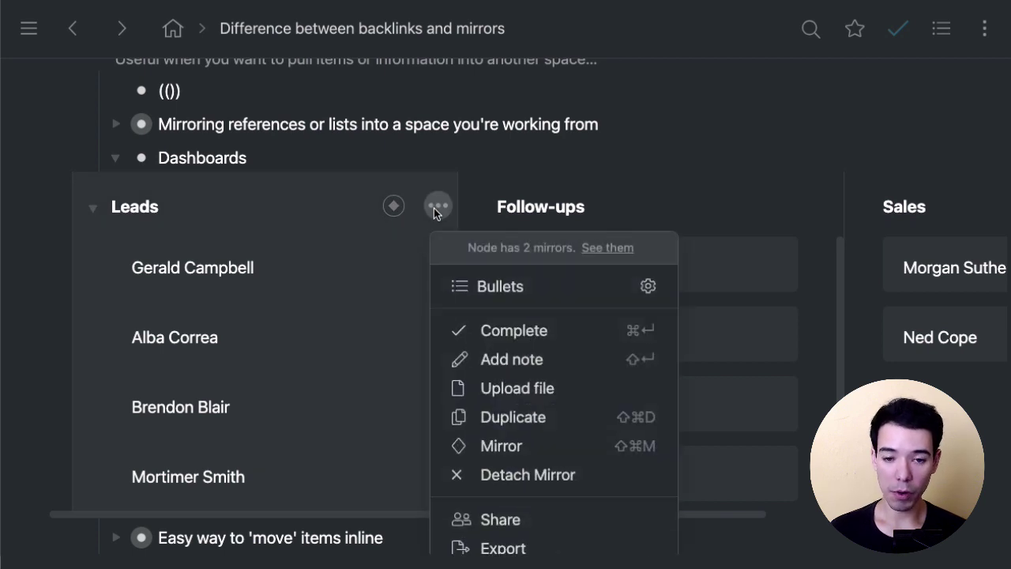
click(608, 249)
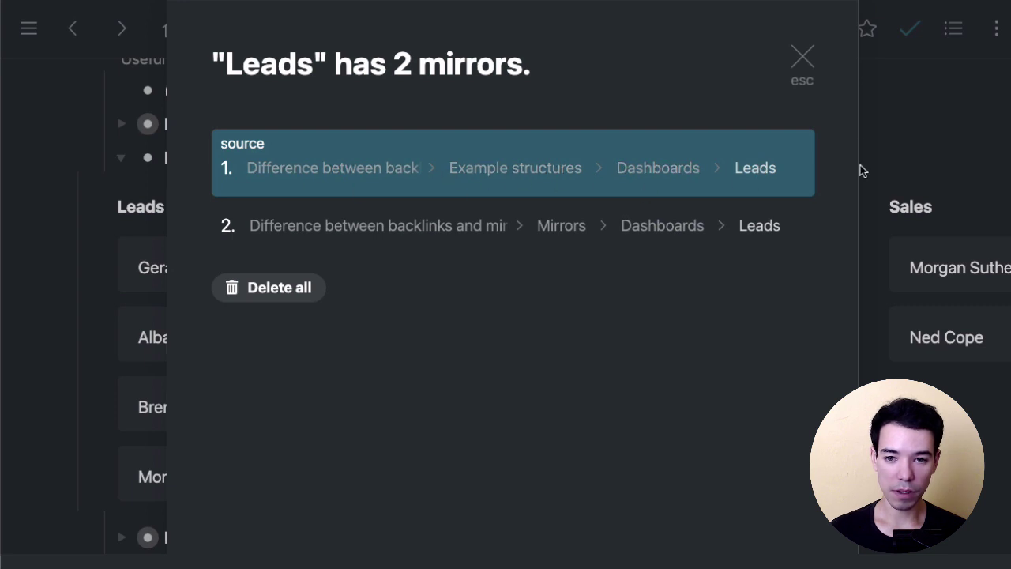
click(786, 66)
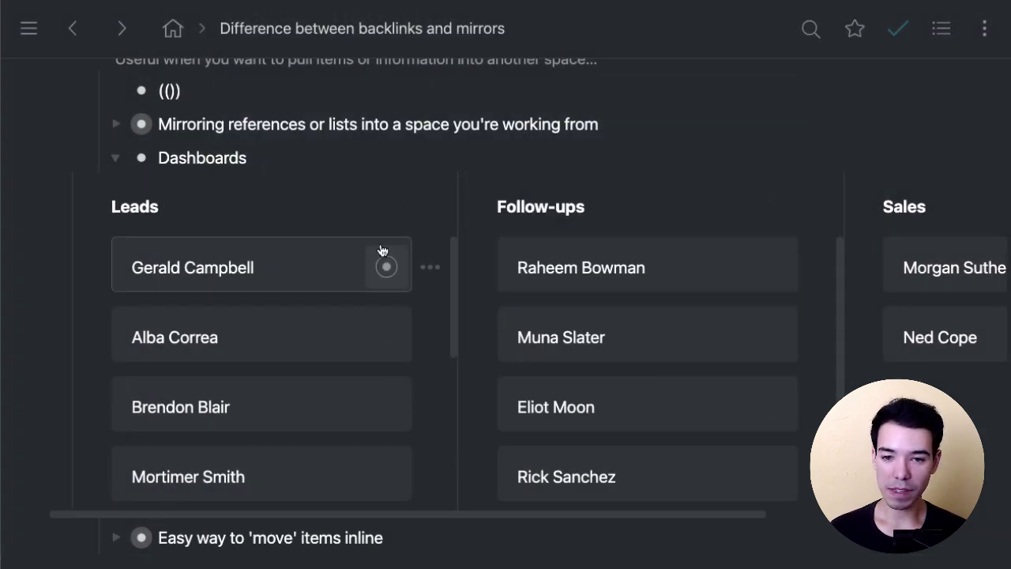
click(285, 207)
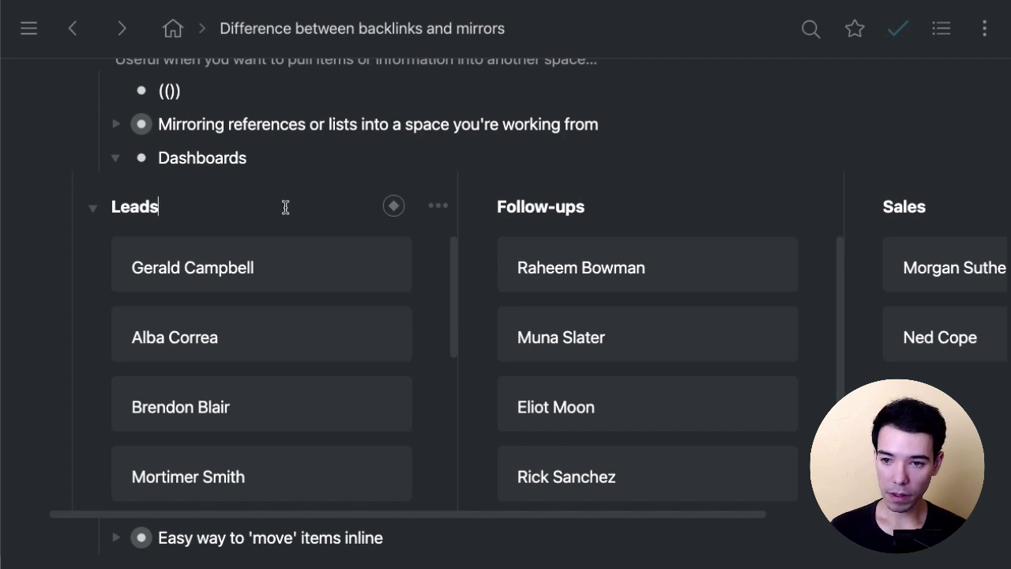
- Delete the Leads, Follow-ups and Sales columns, leaving Dashboards empty
key(ctrl+shift+BackSpace)
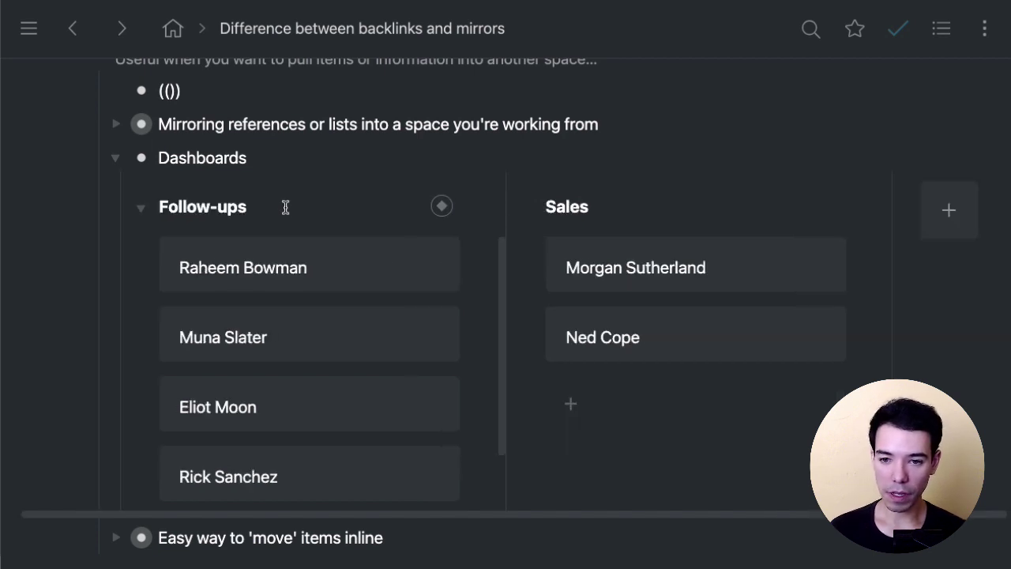
key(ctrl+shift+BackSpace)
scroll(285, 209, up, 1)
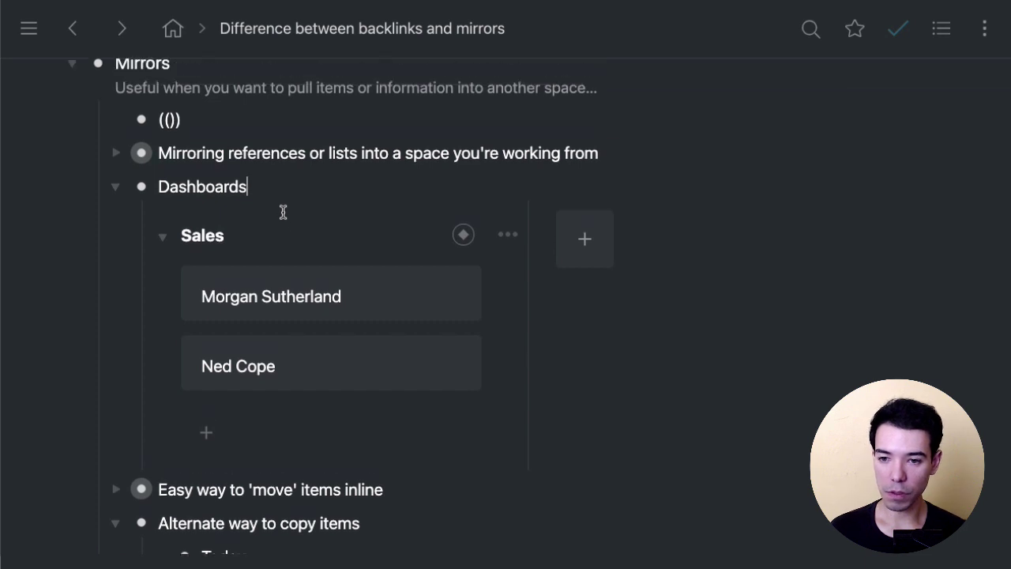
click(295, 230)
key(ctrl+shift+BackSpace)
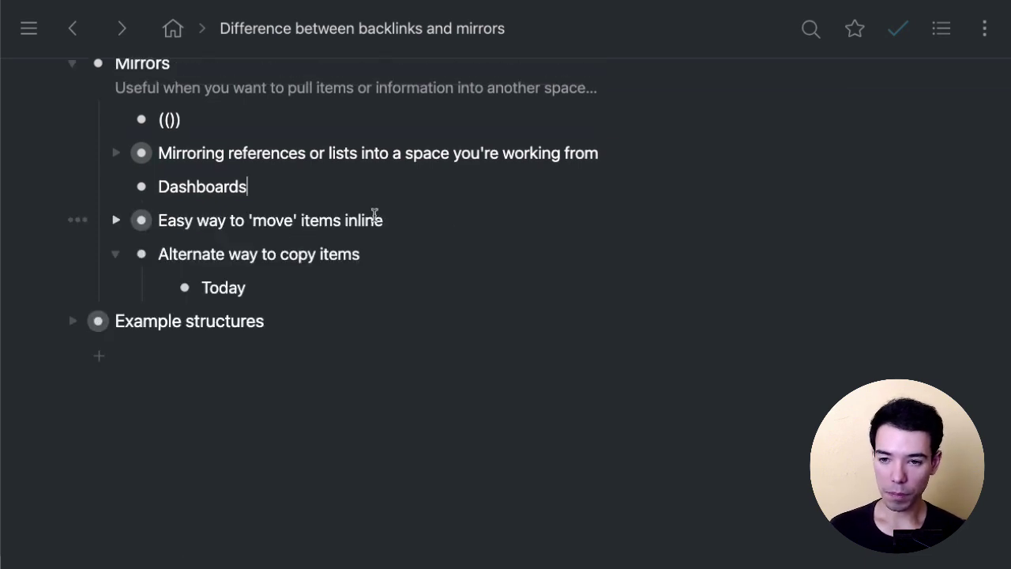
- Add a child under Dashboards that mirrors the Leads list via ((leads
key(Return)
key(Tab)
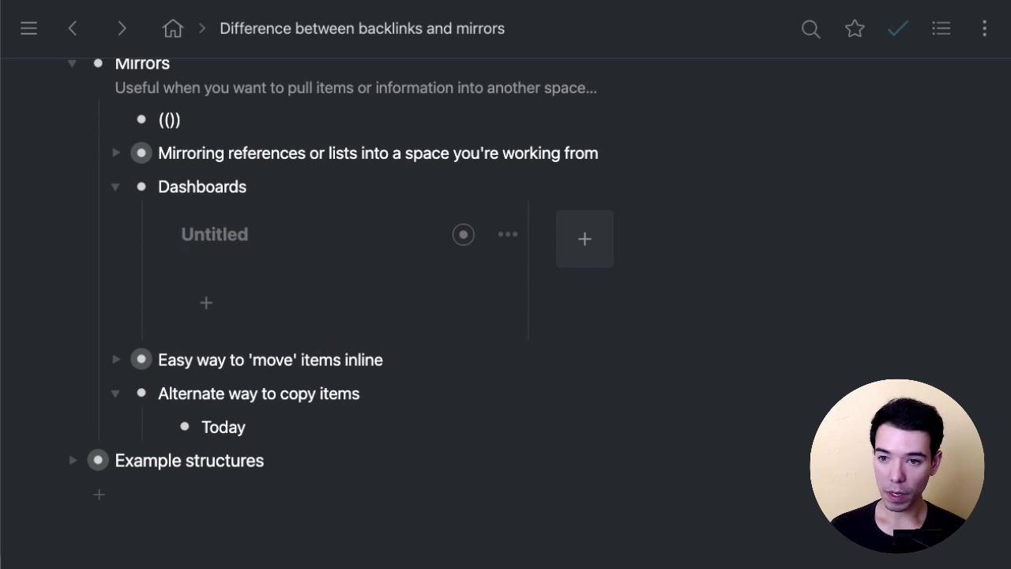
text(((leads)
key(Return)
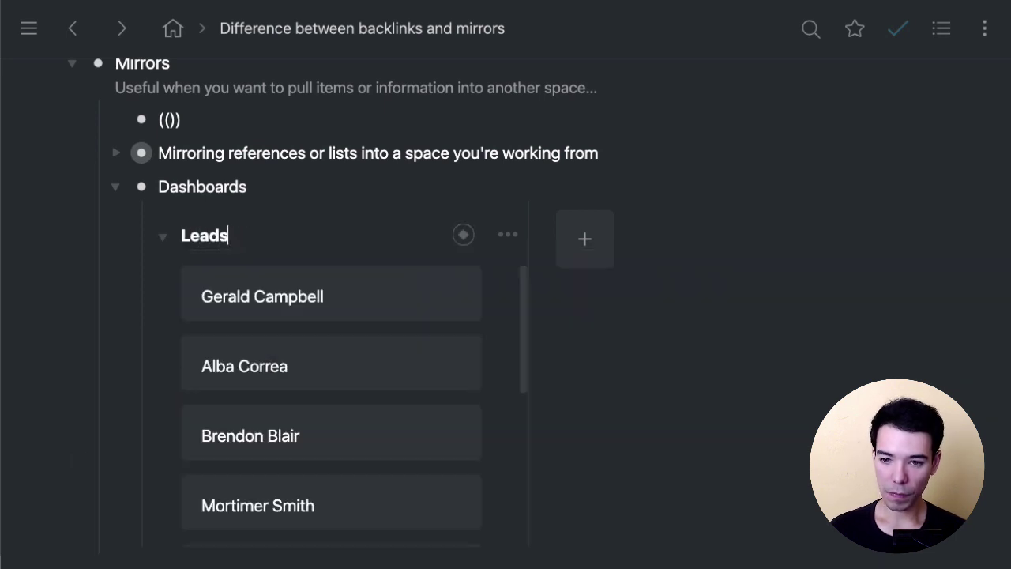
- Add Follow-ups and Sales mirror columns to the board with ((follo and ((sales
click(583, 245)
text((()
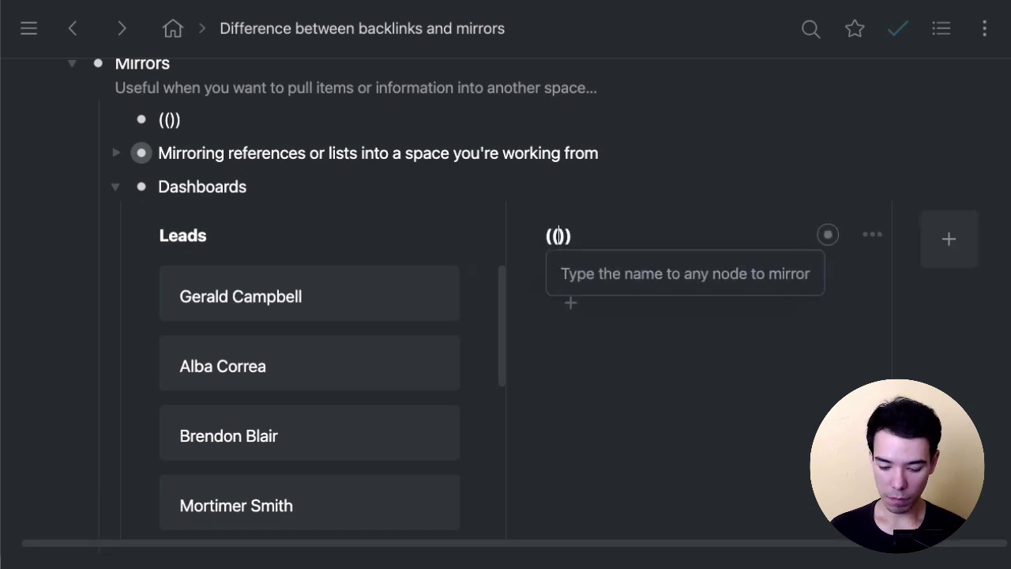
text(follo)
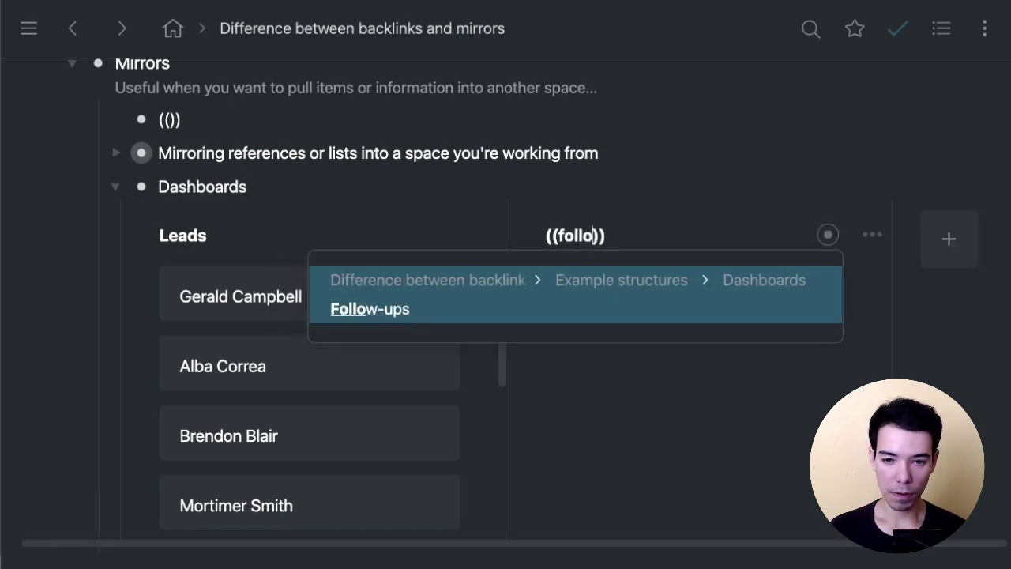
key(Return)
click(955, 251)
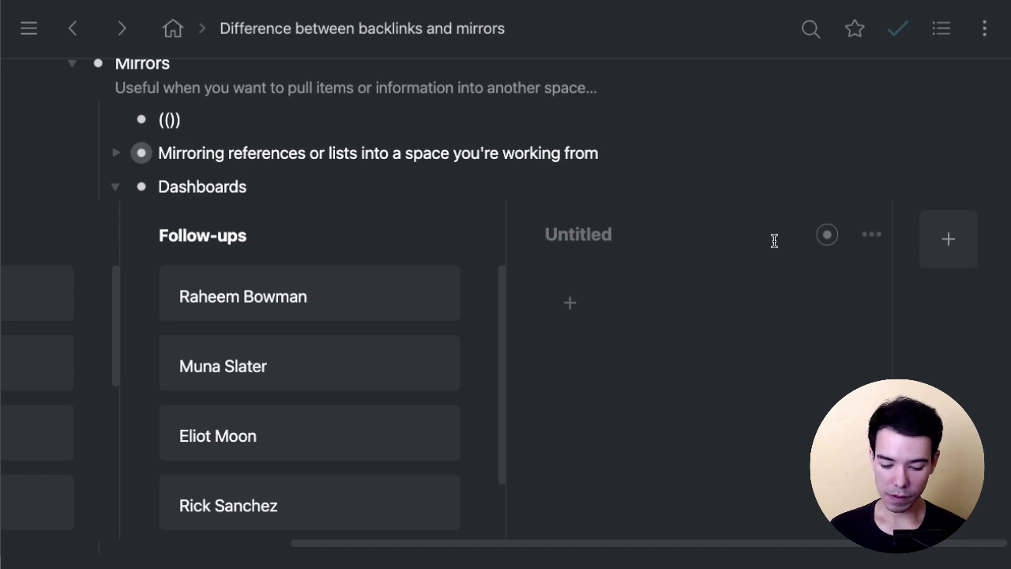
text(((sales)
key(Return)
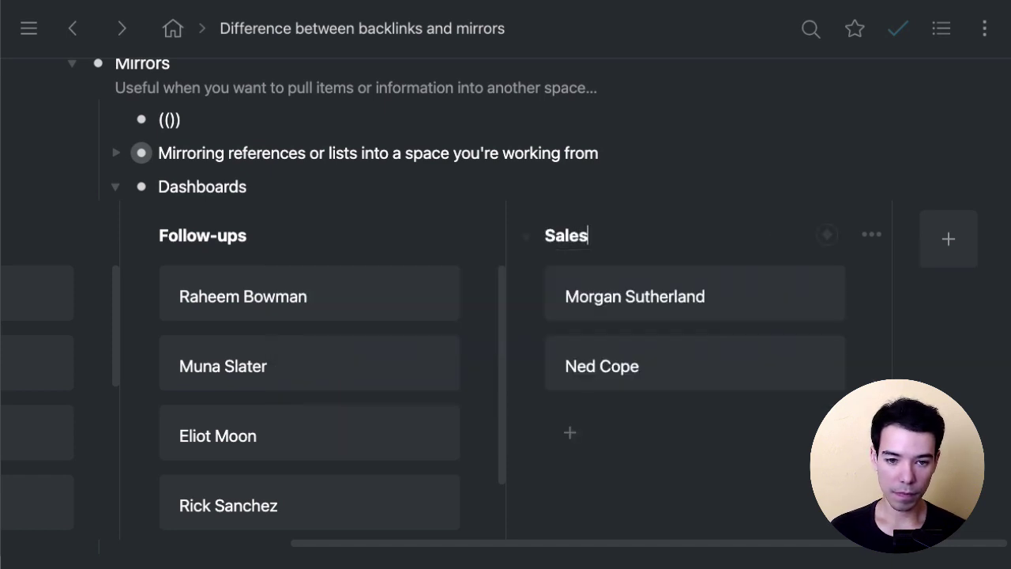
scroll(517, 316, left, 5)
scroll(504, 260, down, 1)
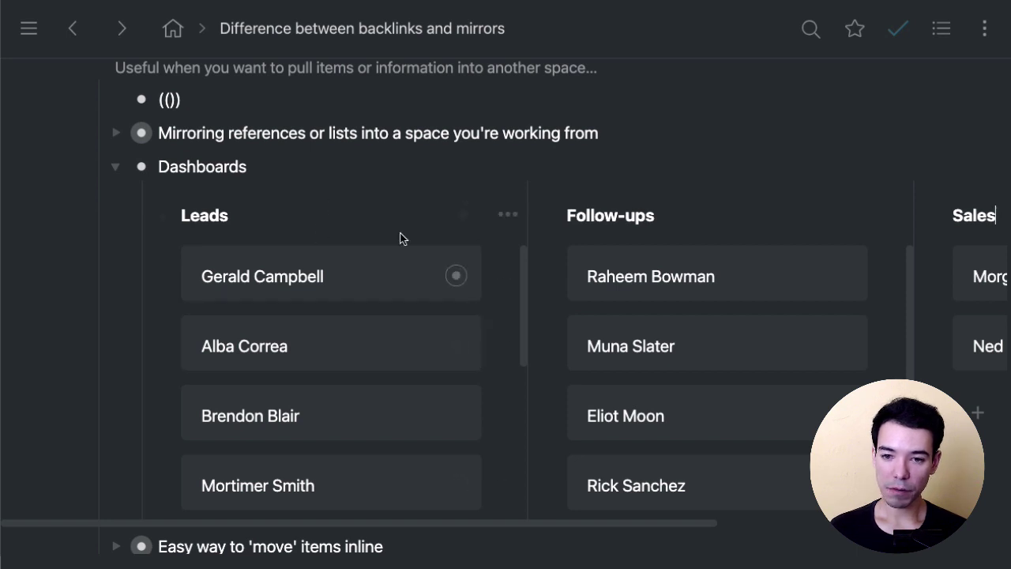
click(346, 220)
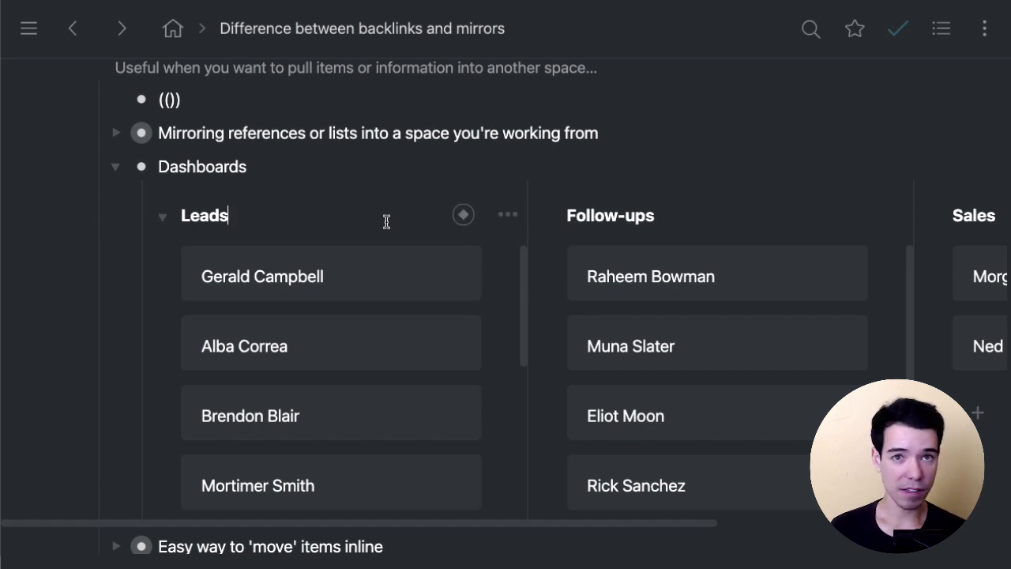
click(685, 211)
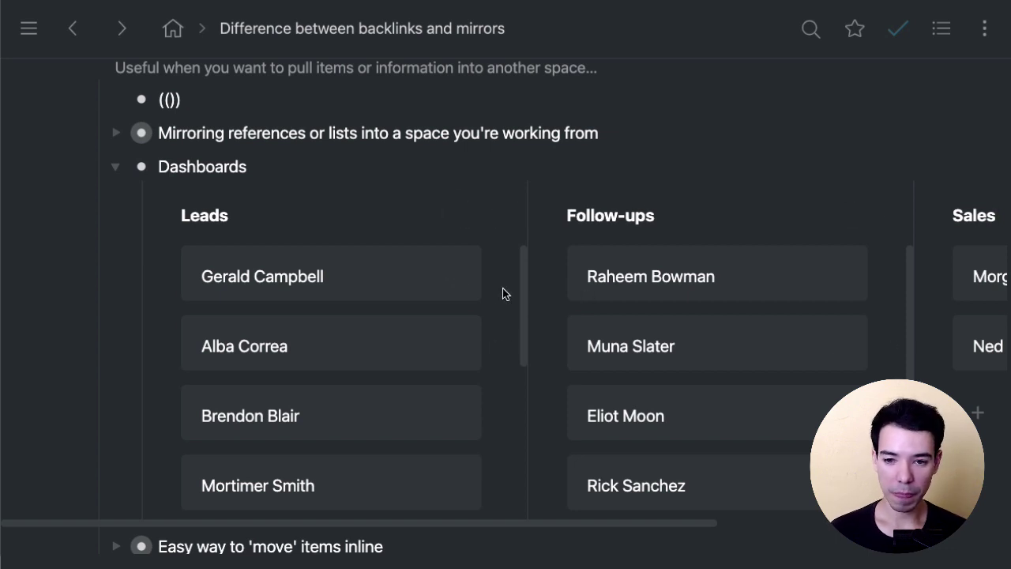
- Drag the first Leads card onto the top of the Follow-ups column
click(370, 279)
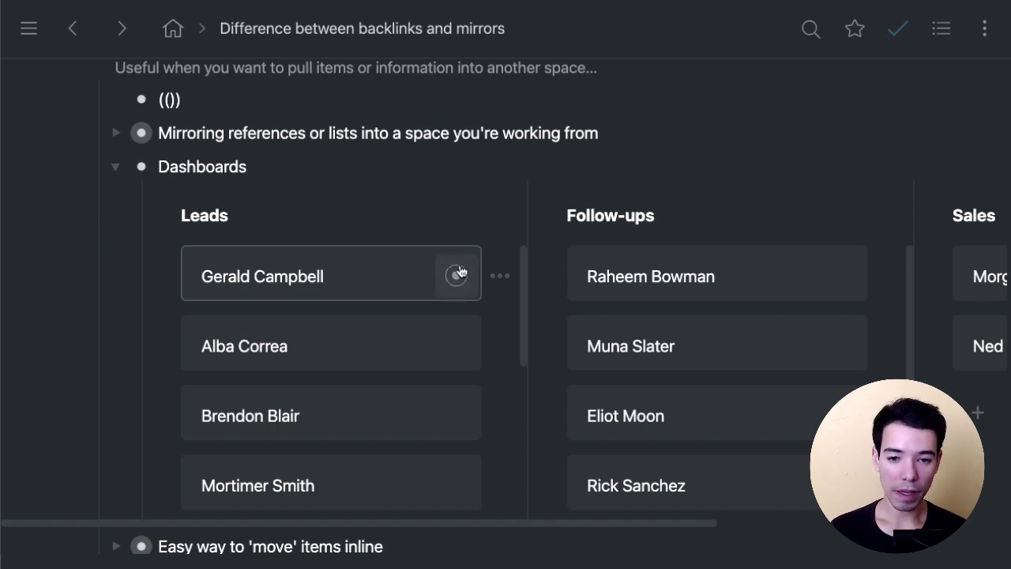
drag(456, 278, 637, 239)
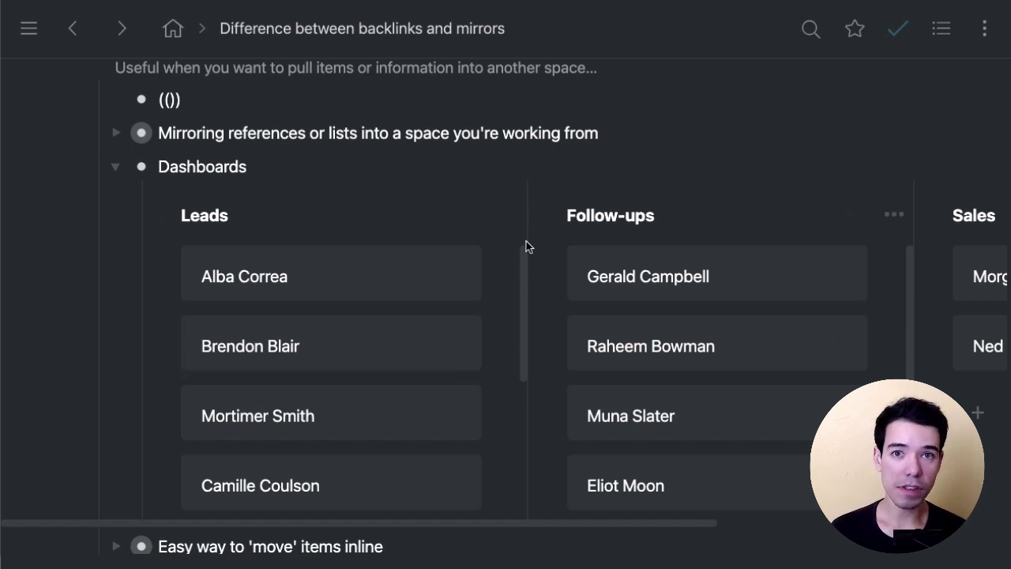
- Collapse the Dashboards board and the 'Alternate way to copy items' section
click(115, 169)
scroll(464, 237, up, 1)
click(420, 255)
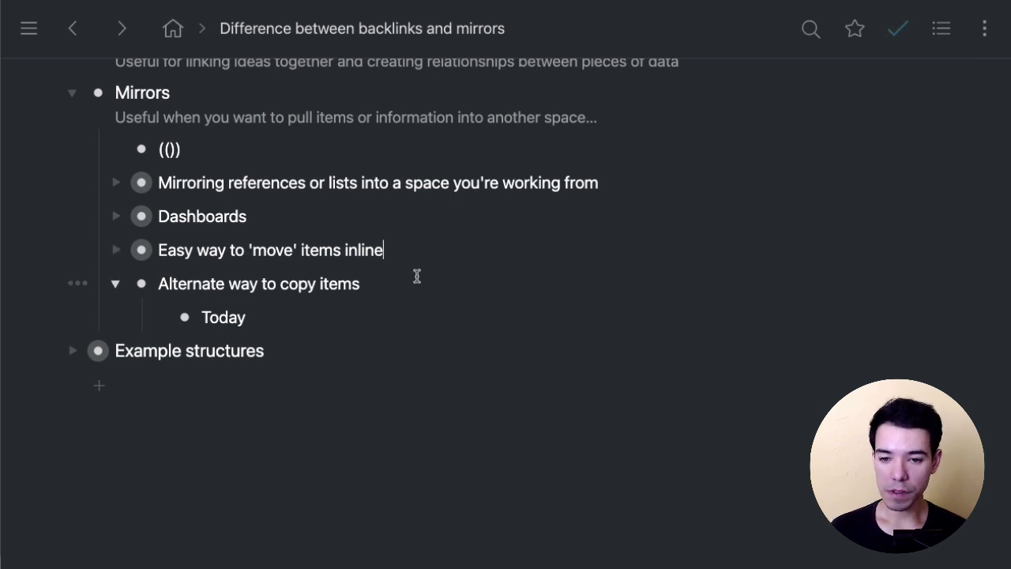
click(417, 277)
key(ctrl+Up)
click(159, 273)
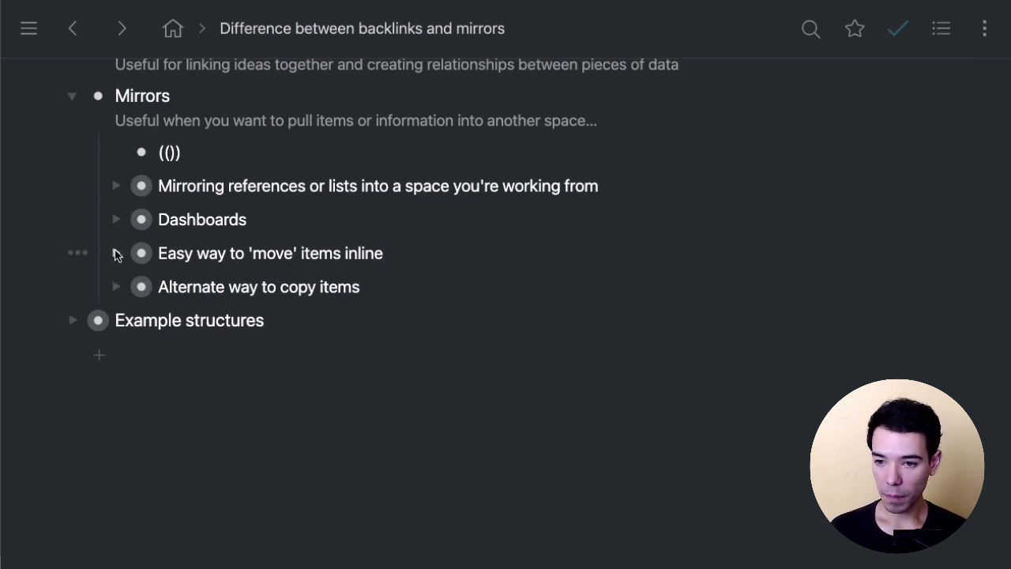
- Expand the inline-moving example and nest an empty bullet under 'I want to move something here'
click(115, 253)
click(439, 277)
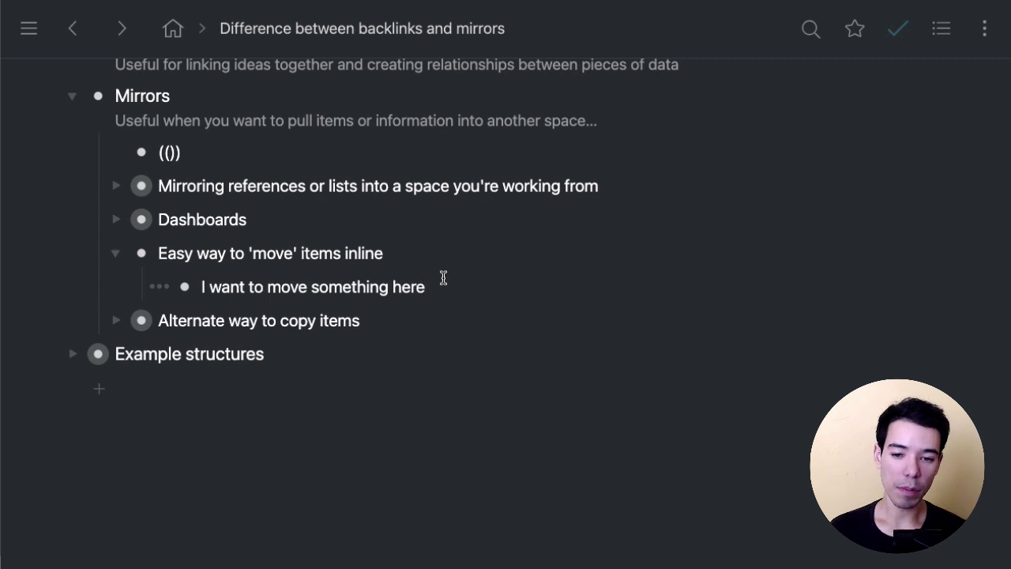
key(Return)
key(Tab)
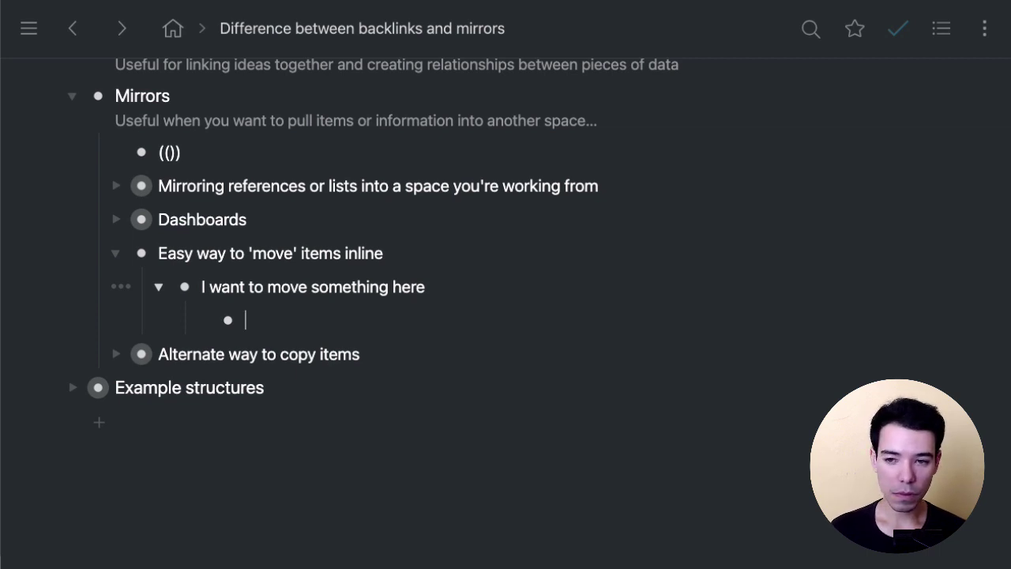
- Type ((honey to mirror 'Interesting honey facts' with its bee image and facts
text((()
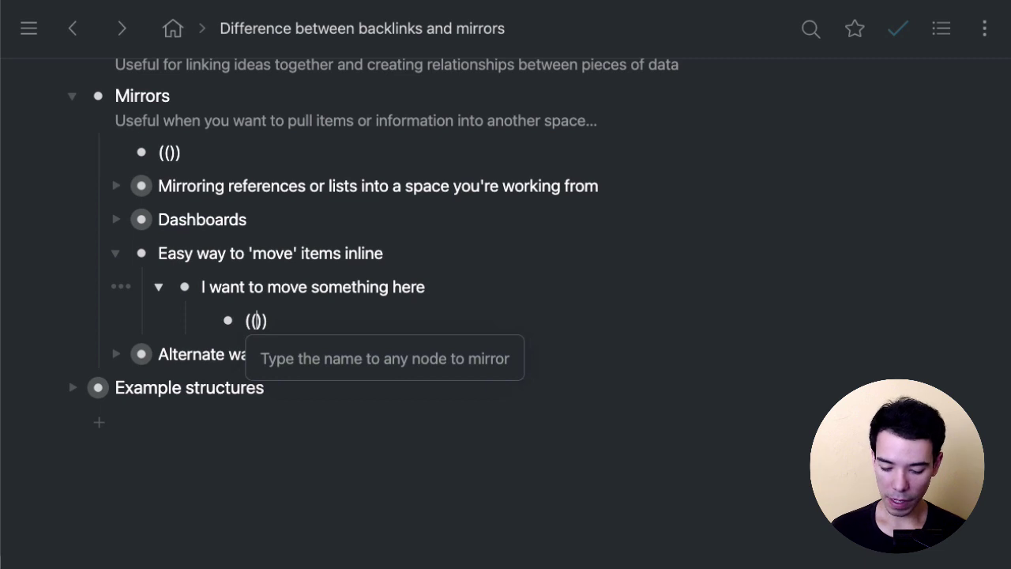
text(honey)
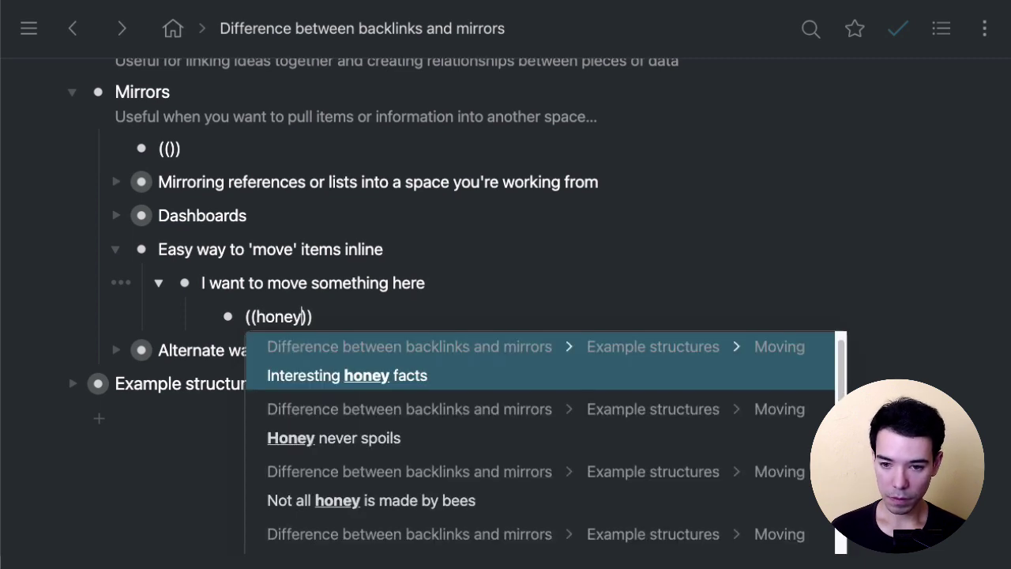
key(Return)
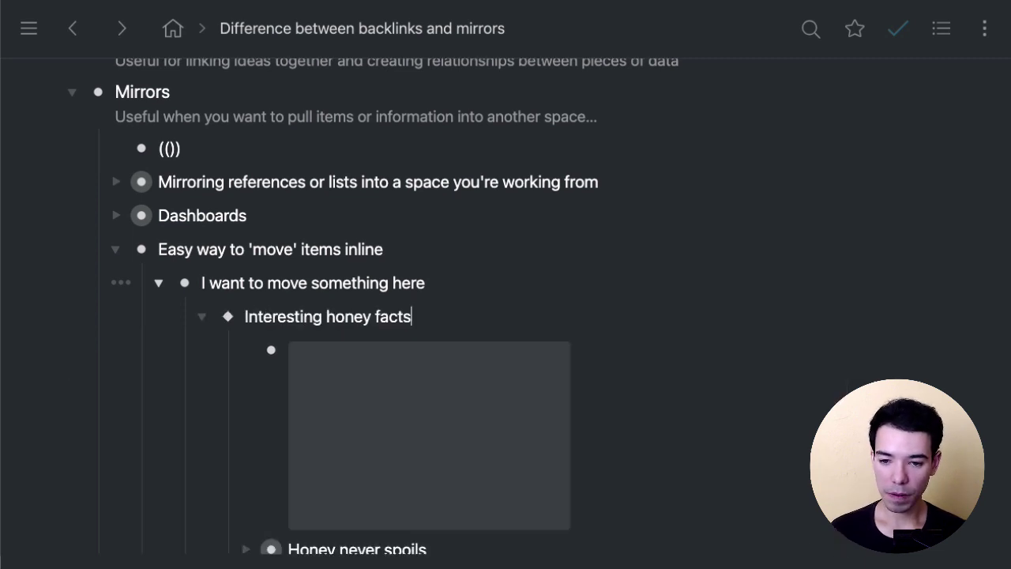
scroll(578, 350, down, 5)
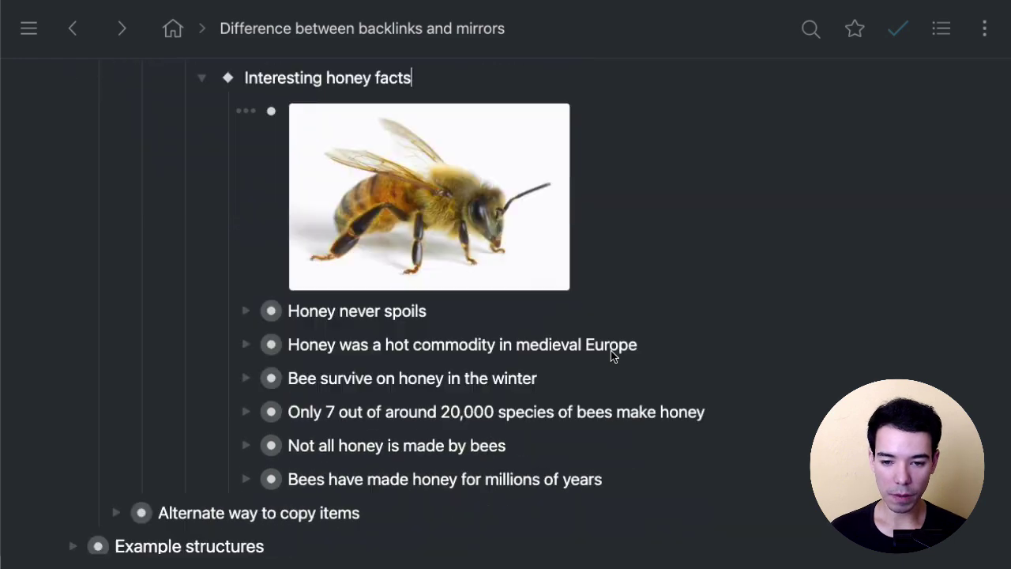
scroll(609, 355, up, 3)
scroll(632, 332, up, 2)
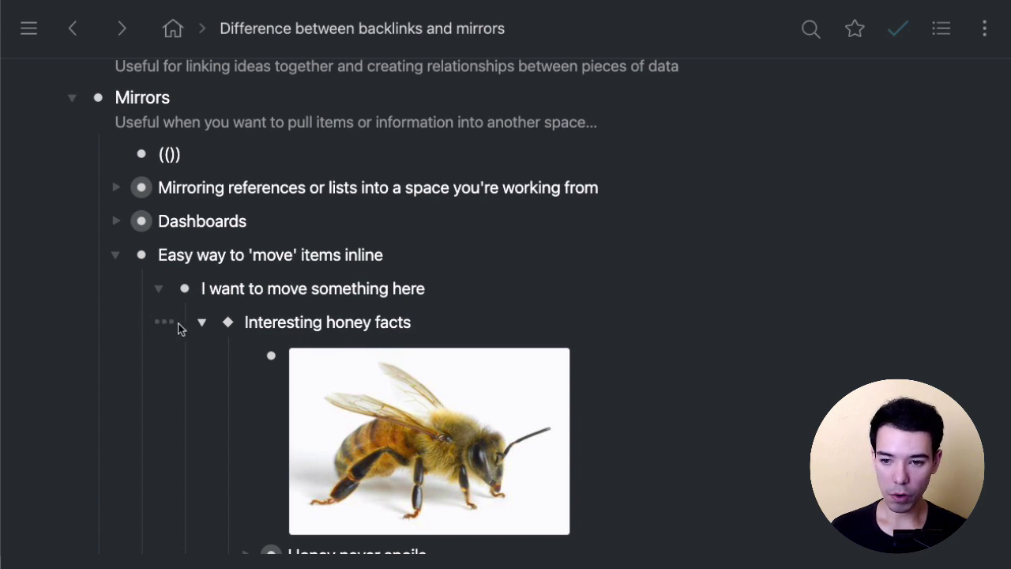
- Find the original 'Interesting honey facts' through its mirror list and delete it
click(166, 324)
scroll(377, 384, down, 3)
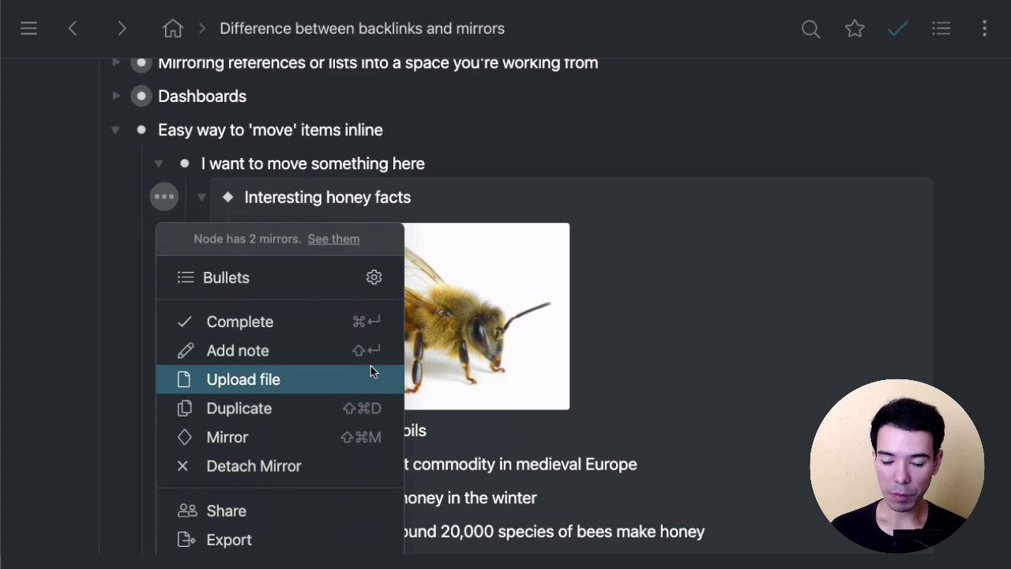
click(336, 247)
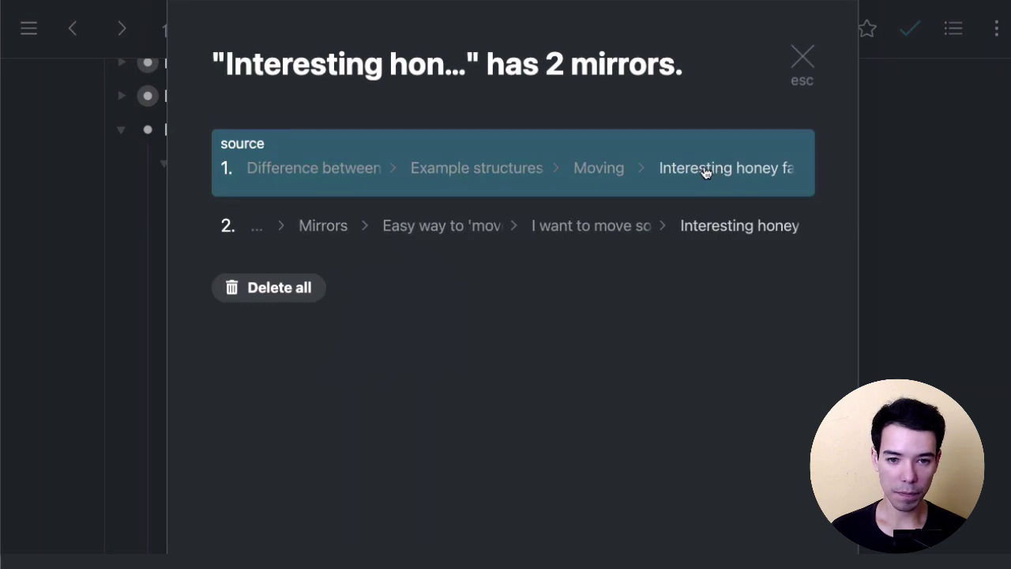
click(703, 169)
click(598, 33)
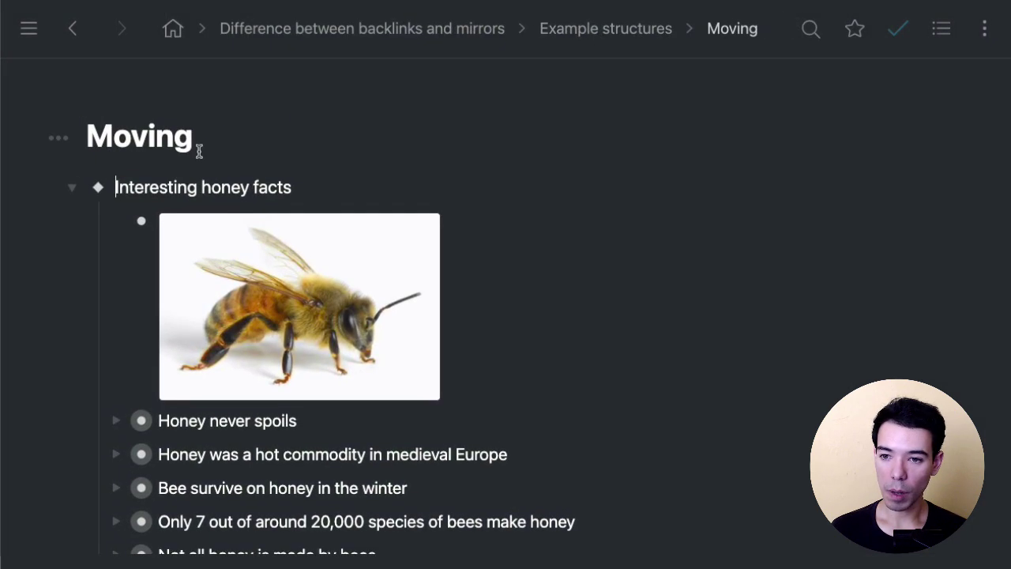
drag(115, 185, 722, 368)
key(BackSpace)
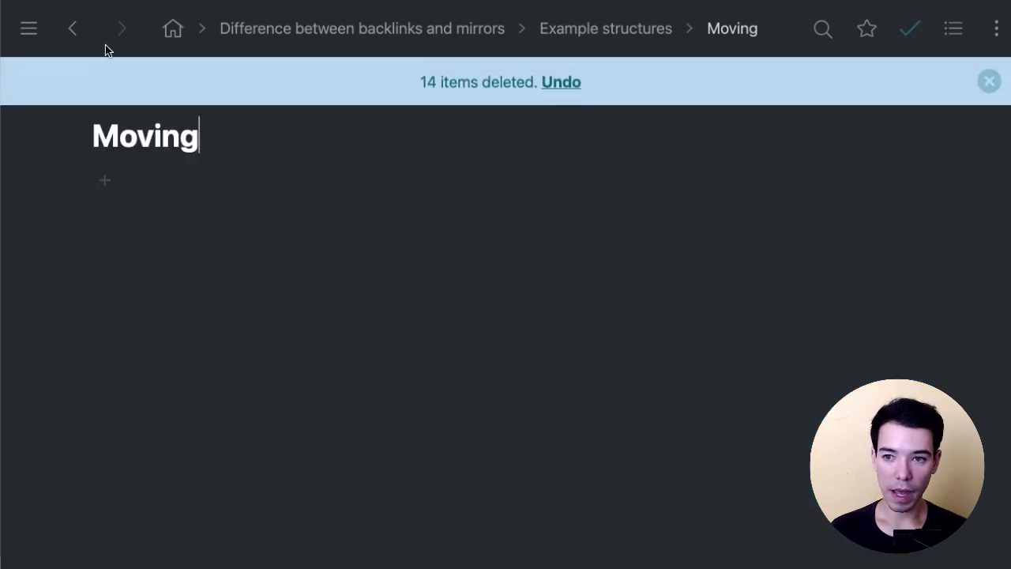
- Zoom out twice to the Mirrors page and check the moved honey facts there
click(72, 30)
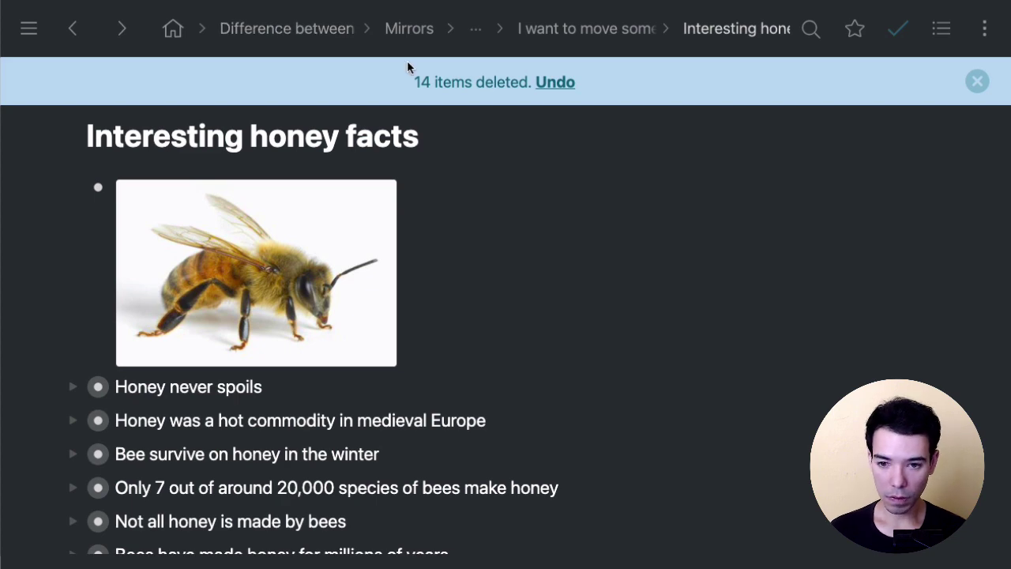
key(alt+Left)
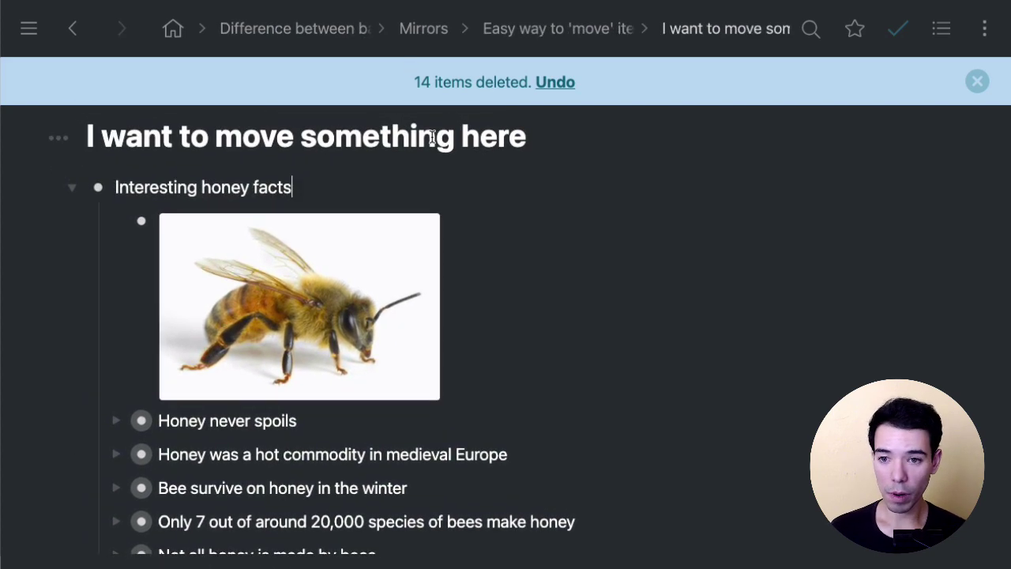
key(alt+Left)
scroll(474, 305, down, 1)
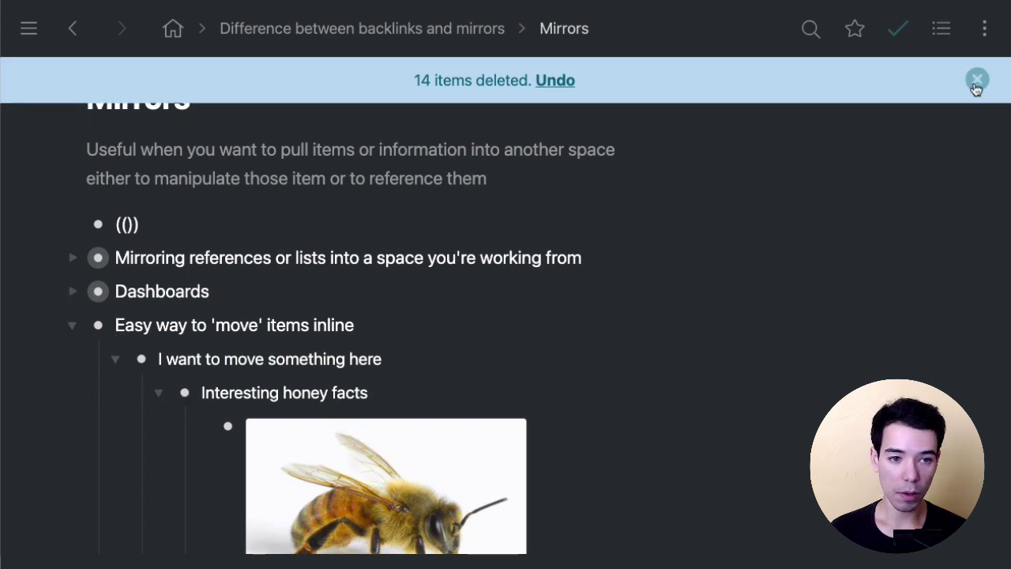
scroll(343, 290, down, 3)
scroll(602, 326, down, 2)
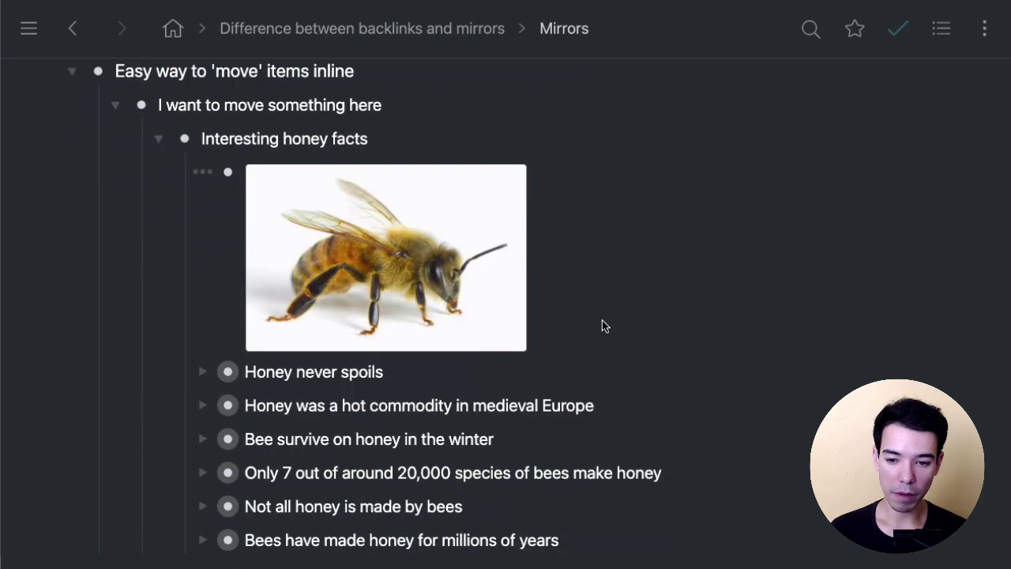
click(202, 372)
click(202, 371)
scroll(585, 293, up, 1)
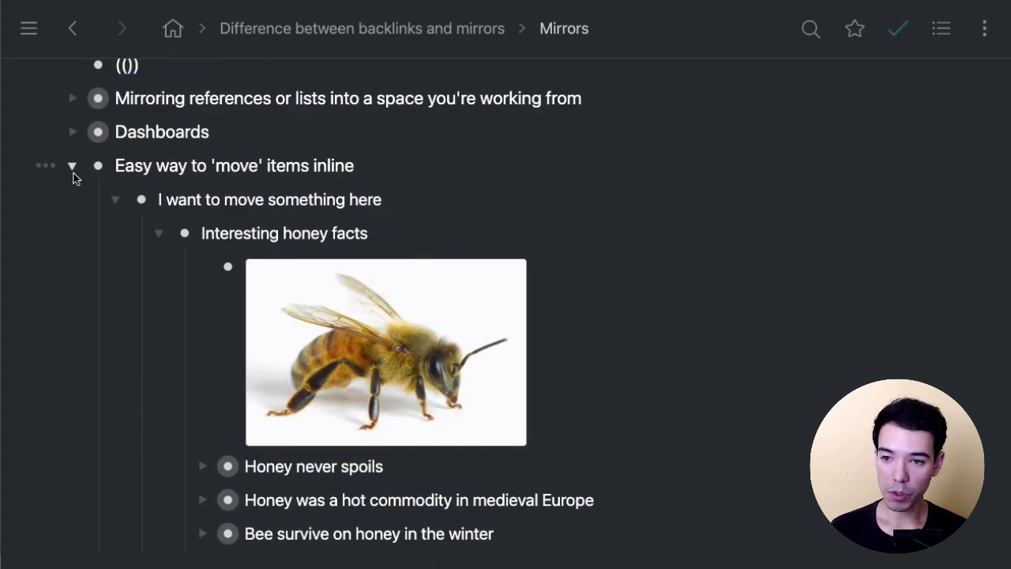
- Collapse the inline-move example, expand 'Alternate way to copy items', and nest an empty bullet under Today
click(72, 166)
click(355, 318)
key(ctrl+Down)
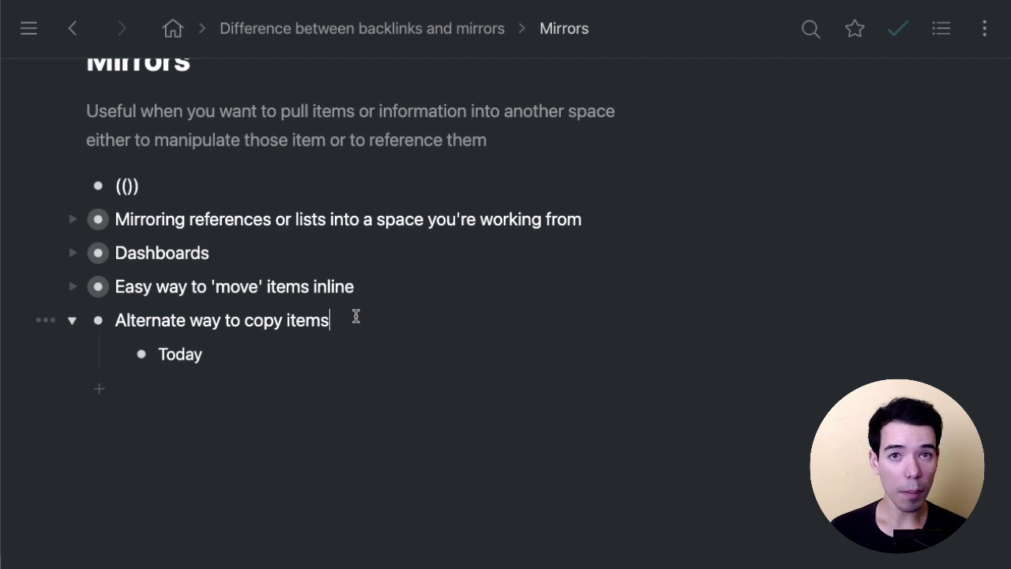
key(Down)
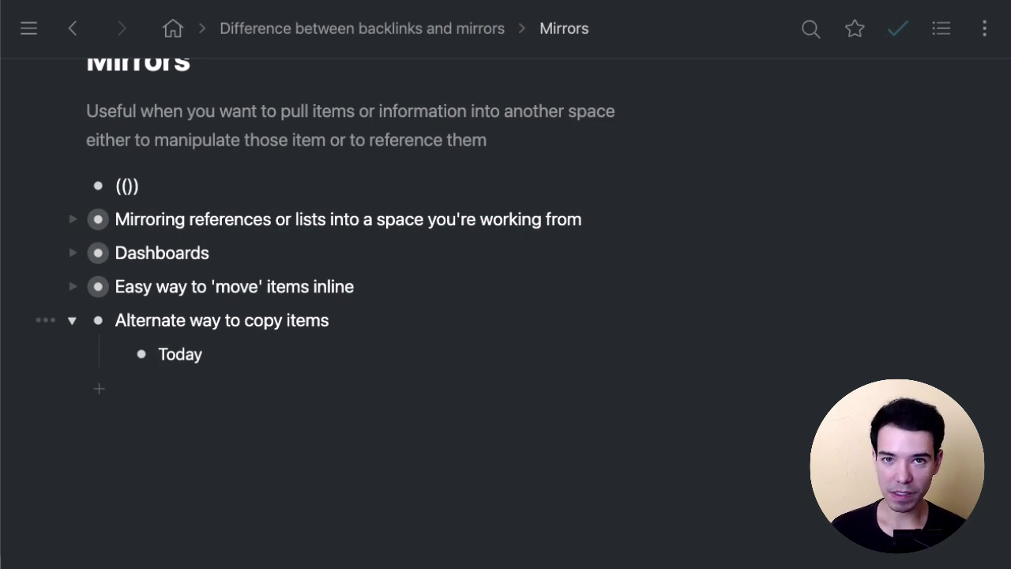
key(Return)
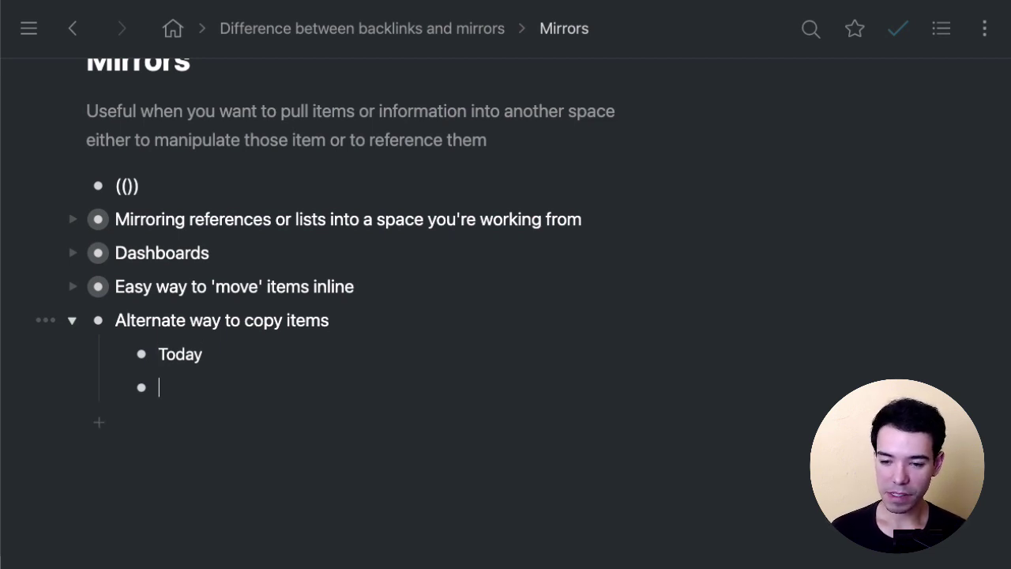
key(Tab)
scroll(334, 360, down, 1)
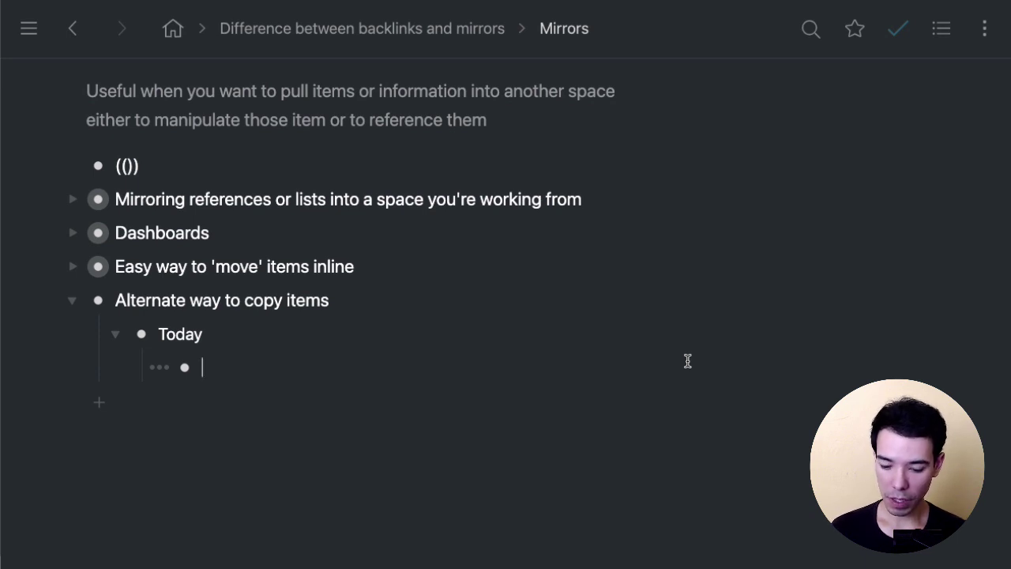
- Mirror 'Meeting template' via ((meeting and expand it to show Agenda, Notes and Takeaways
text((()
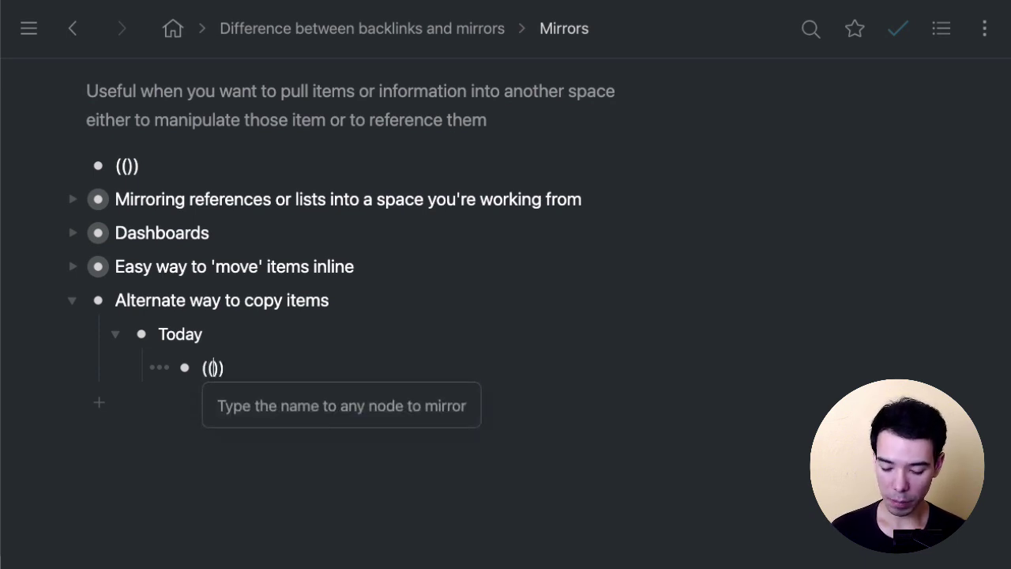
text(meeting)
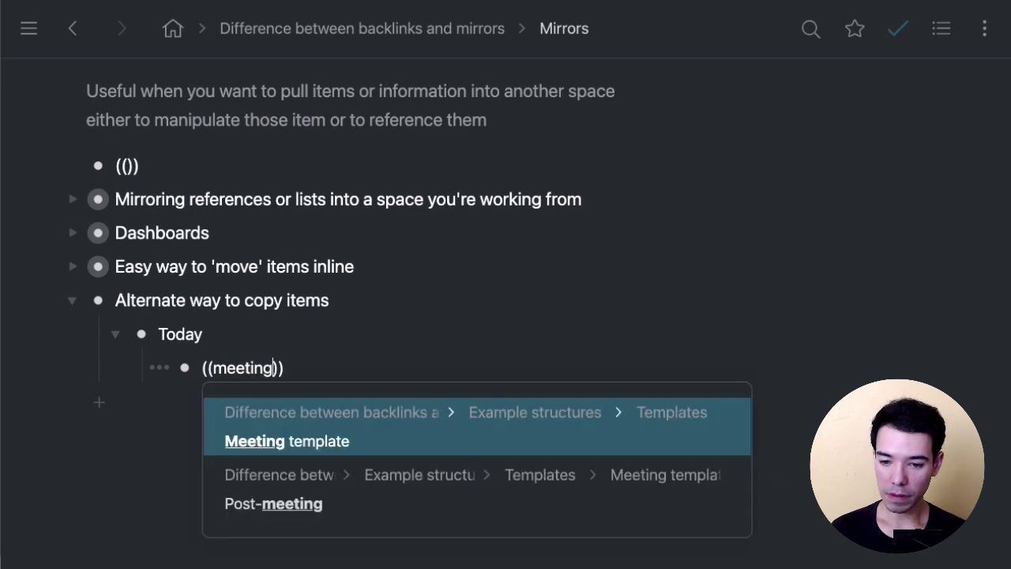
key(Return)
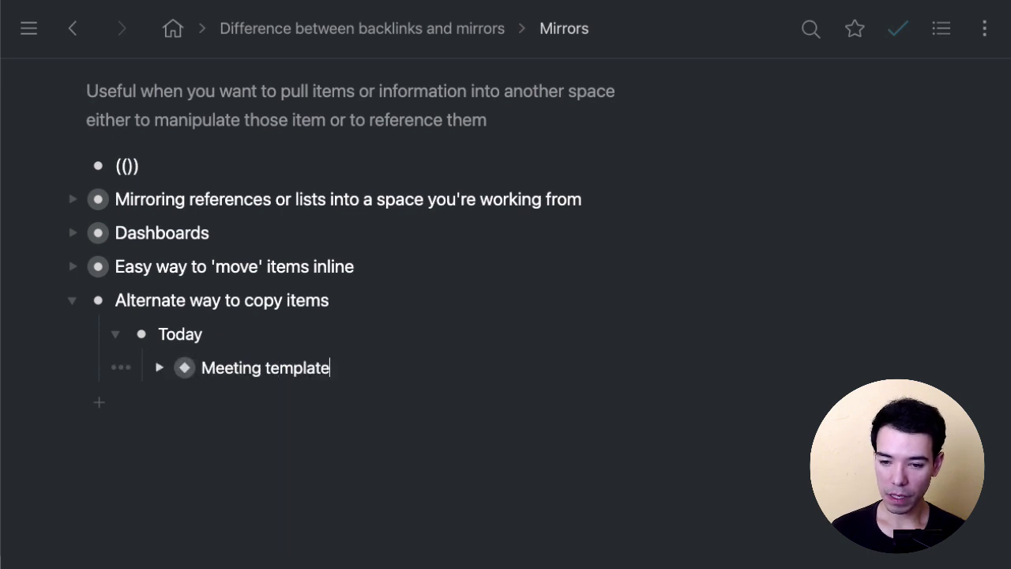
click(160, 369)
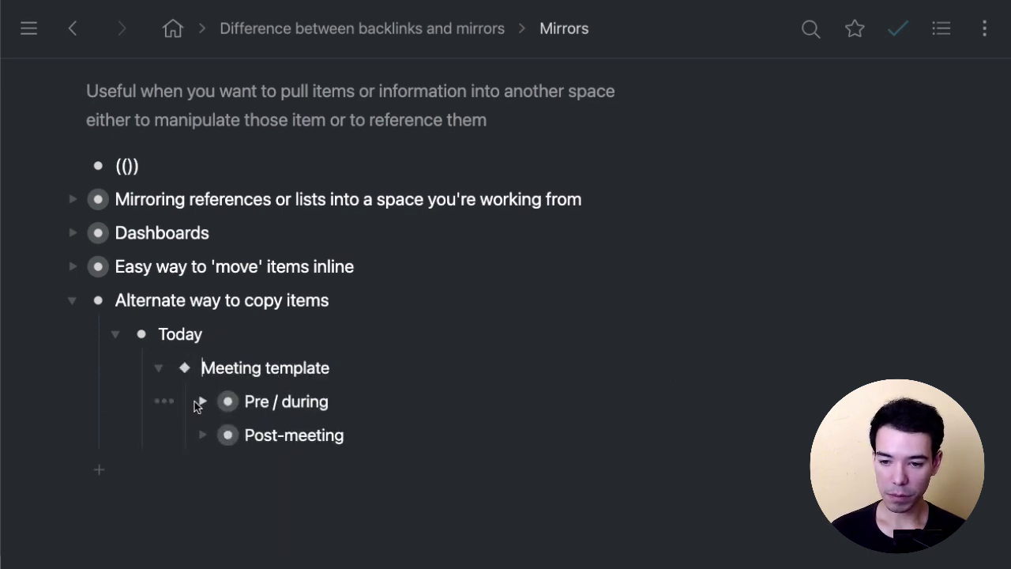
click(201, 401)
scroll(395, 396, down, 1)
click(406, 394)
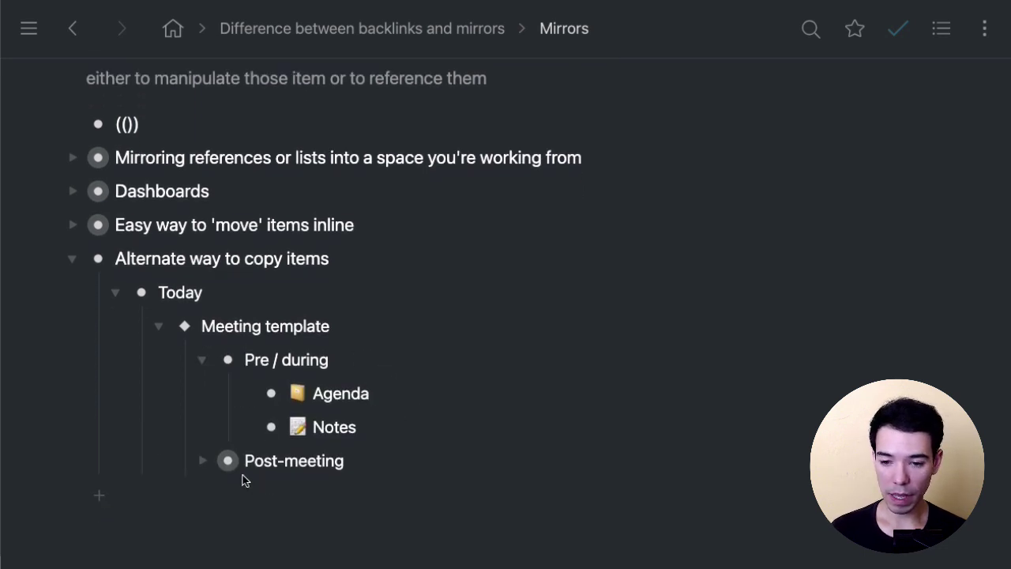
click(203, 461)
click(400, 491)
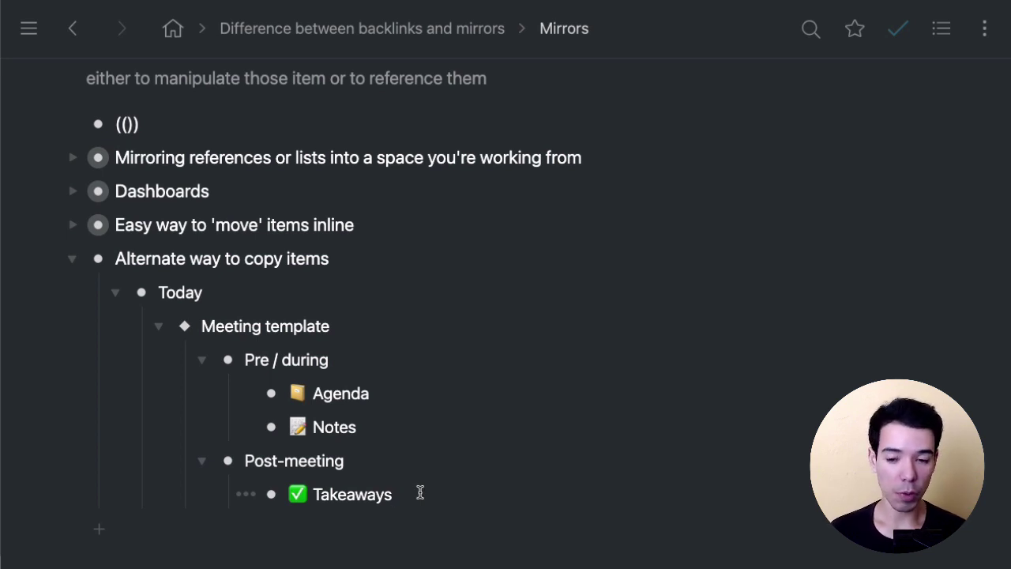
- Detach the Meeting template mirror into a plain copy
click(162, 327)
click(159, 328)
click(119, 330)
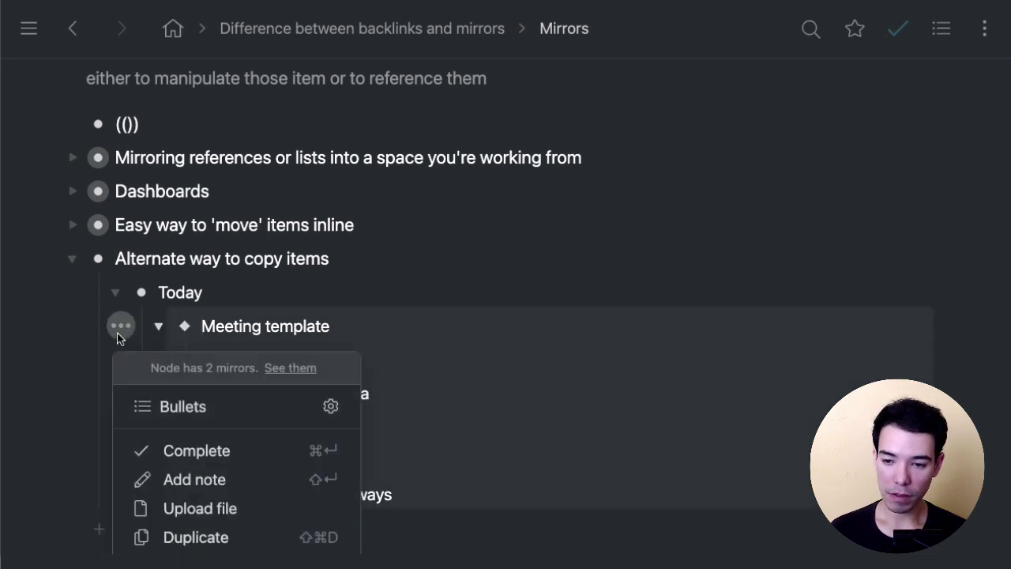
scroll(265, 427, down, 3)
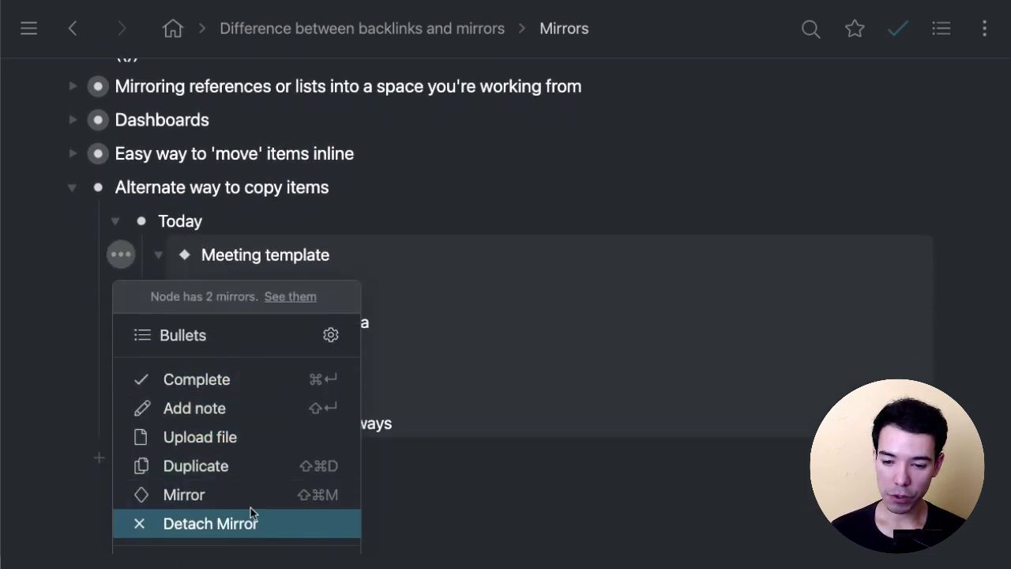
click(253, 517)
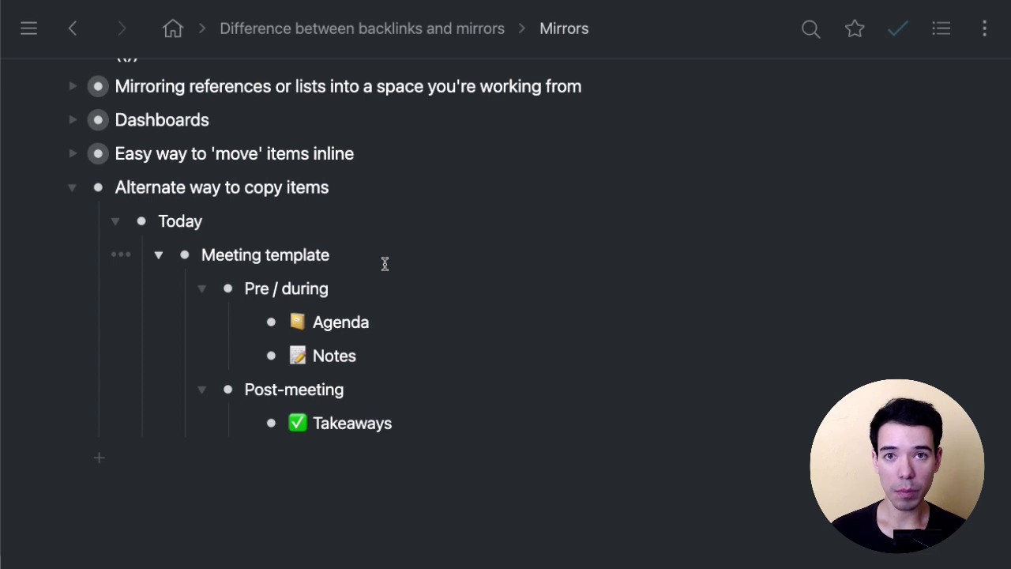
- Delete the Meeting template item and add a fresh empty bullet under Today
click(155, 258)
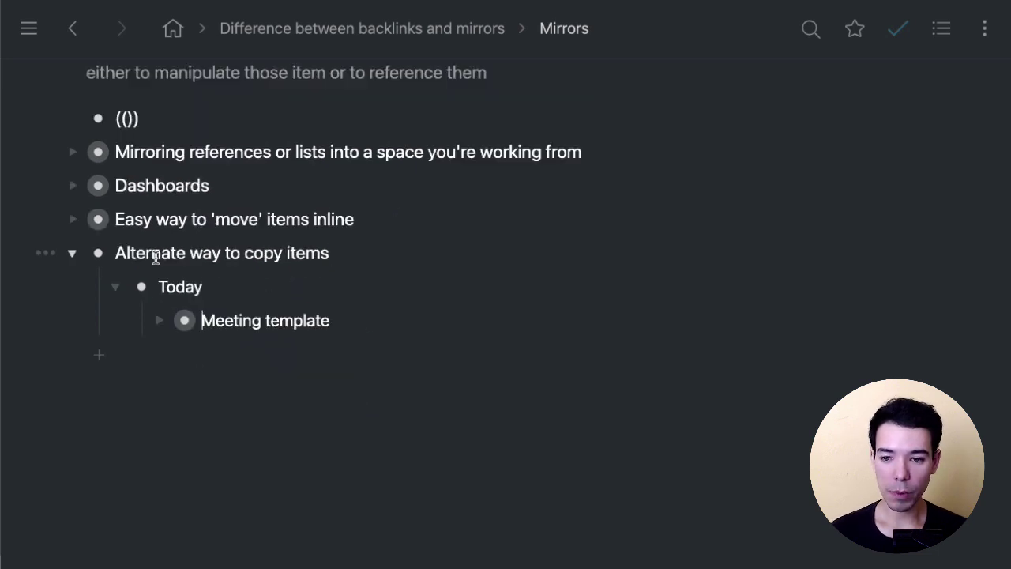
click(157, 323)
click(158, 321)
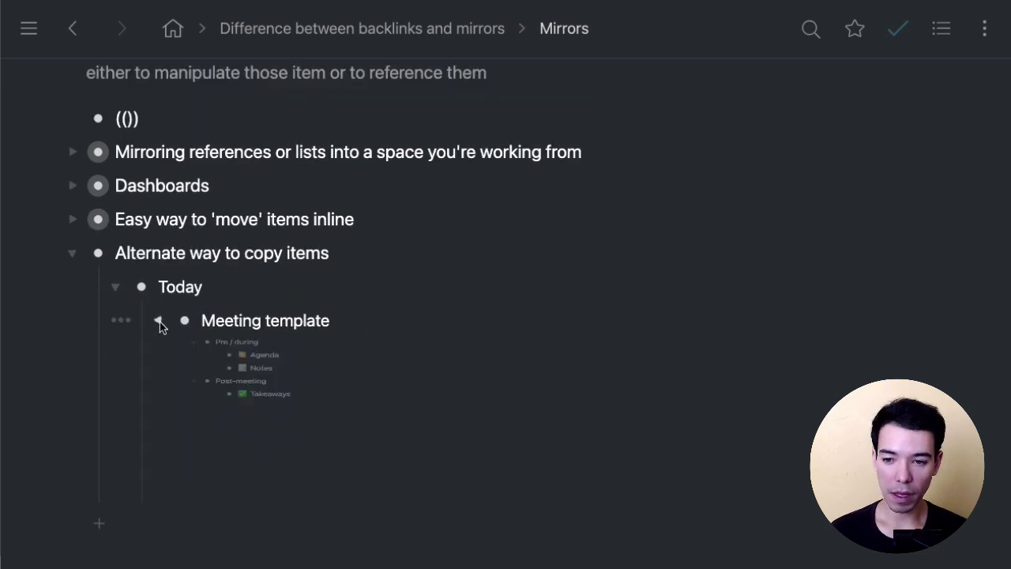
click(342, 320)
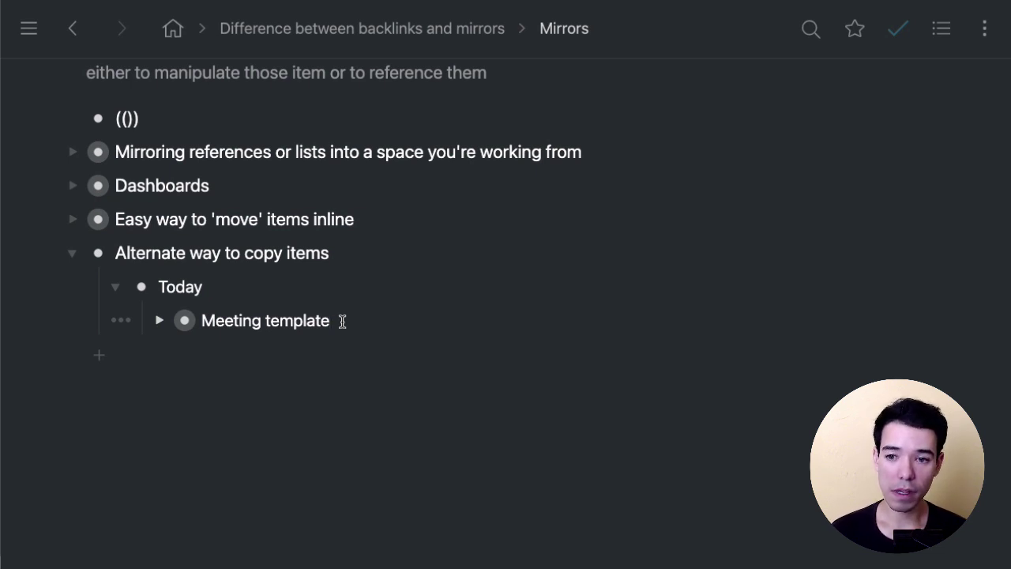
key(ctrl+shift+BackSpace)
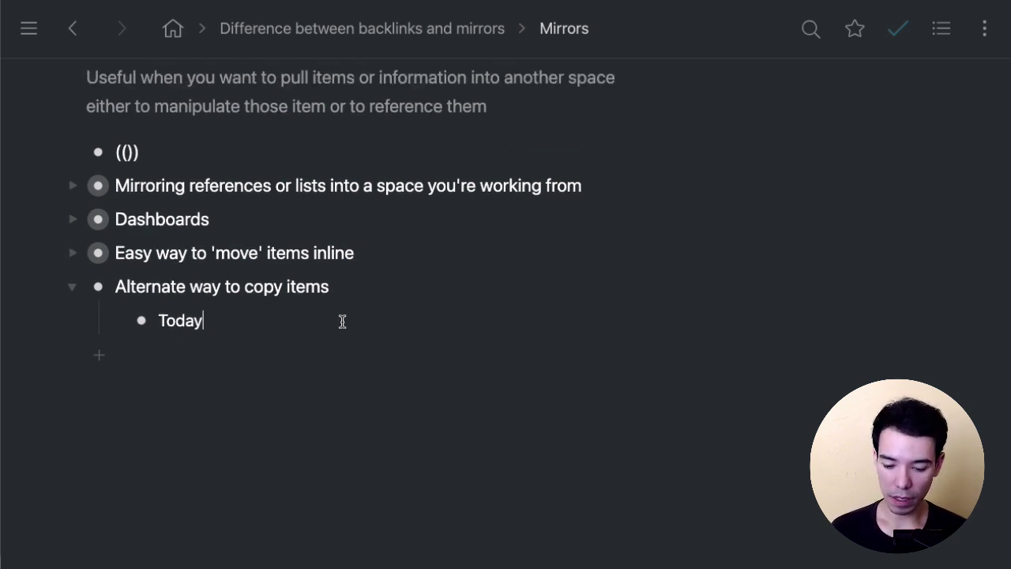
key(Return)
key(Tab)
- Re-mirror 'Meeting template' with ((meeting and expand its Pre / during and Post-meeting sections
text(((meeting)
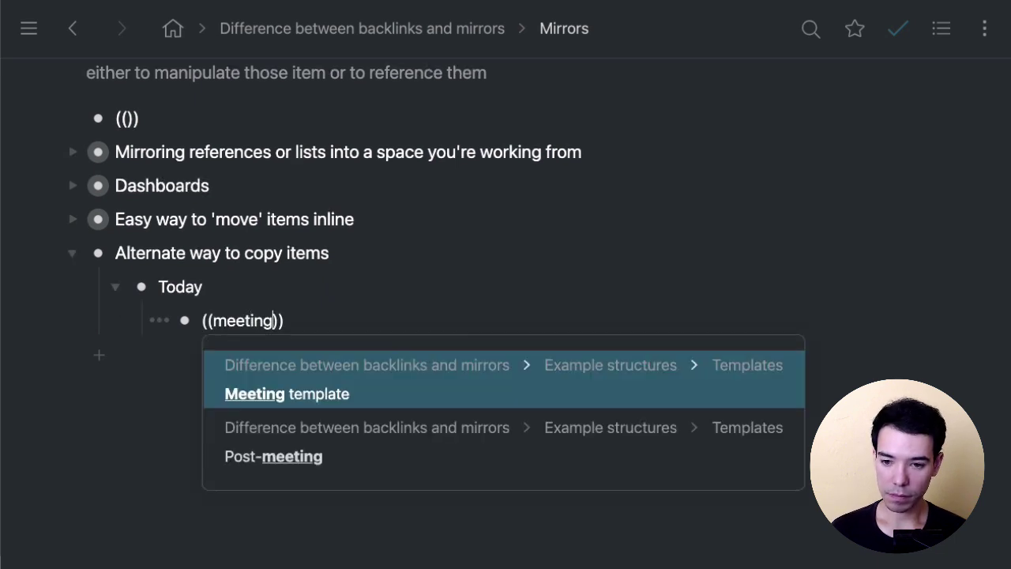
key(Return)
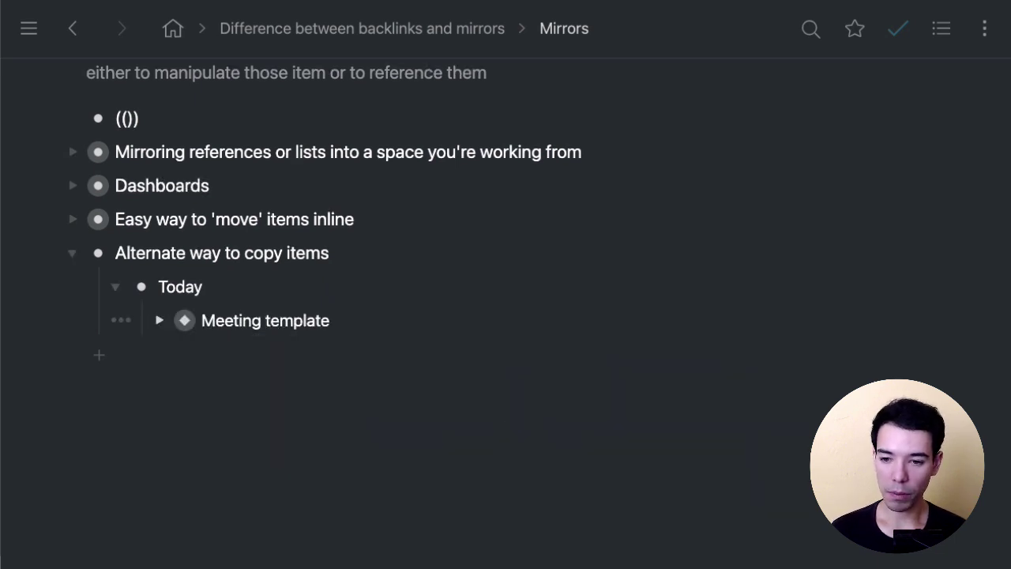
click(118, 320)
scroll(244, 474, down, 1)
scroll(246, 517, up, 1)
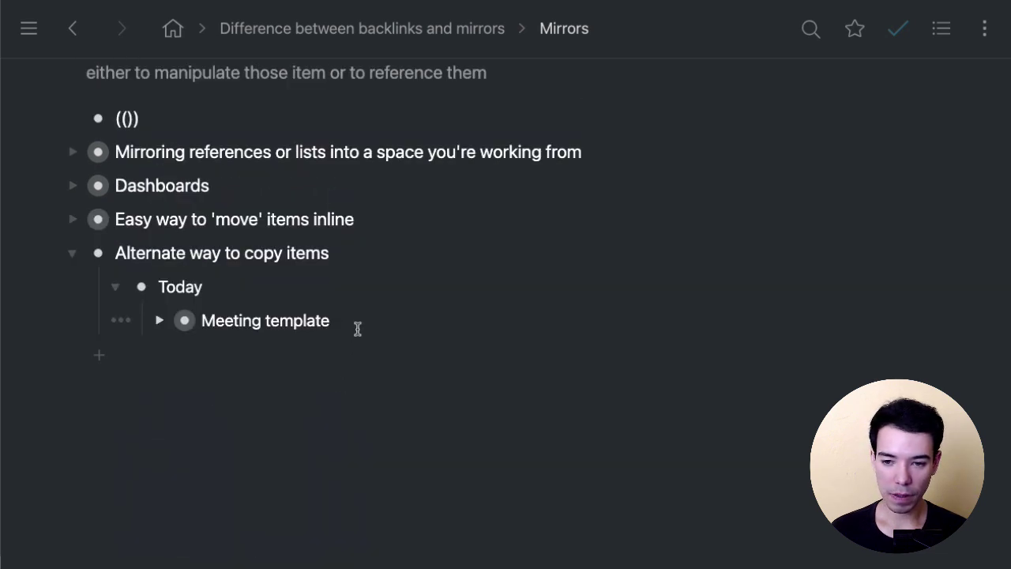
click(160, 320)
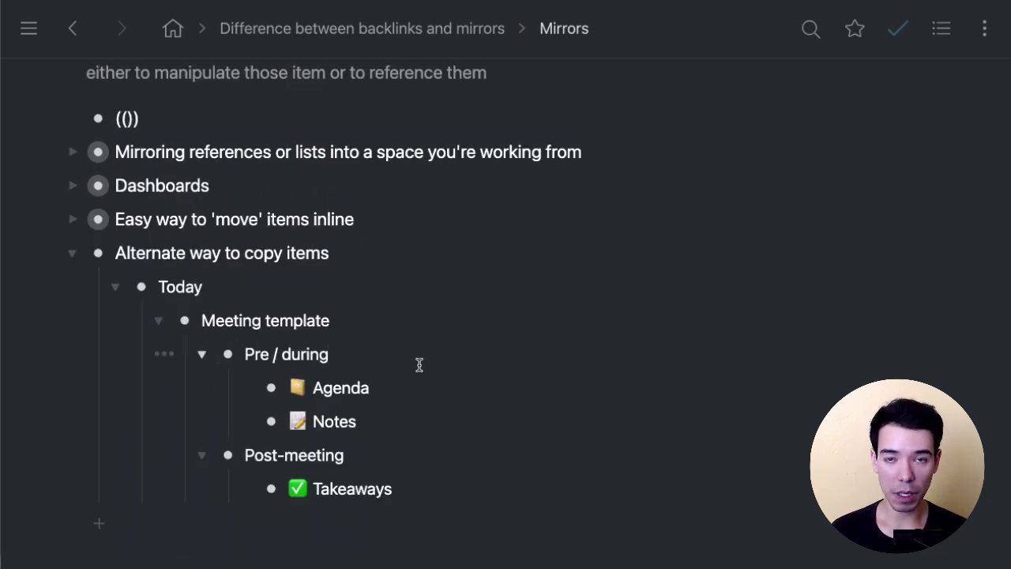
- Zoom out from Mirrors to the 'Difference between backlinks and mirrors' page
key(ctrl+less)
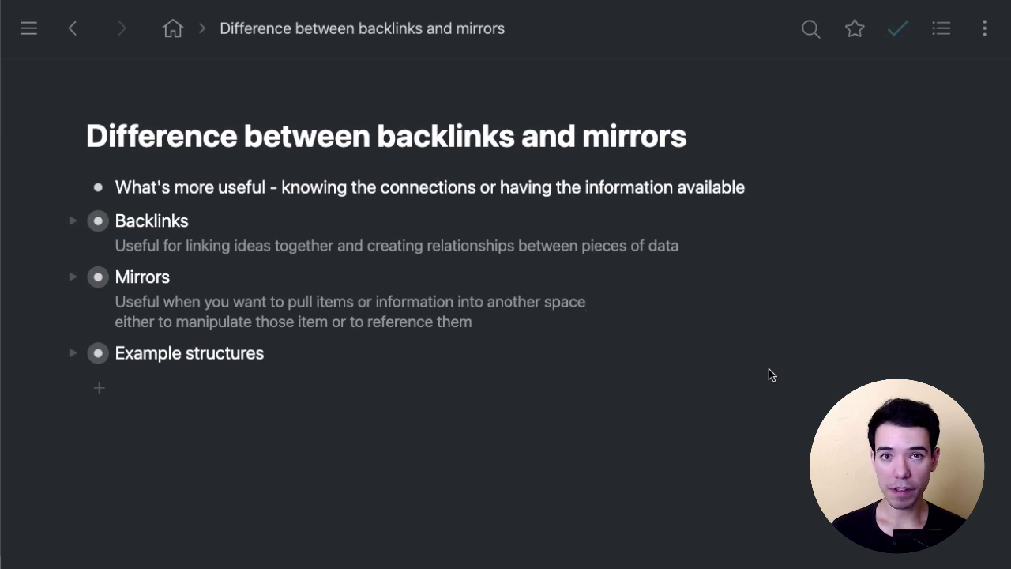